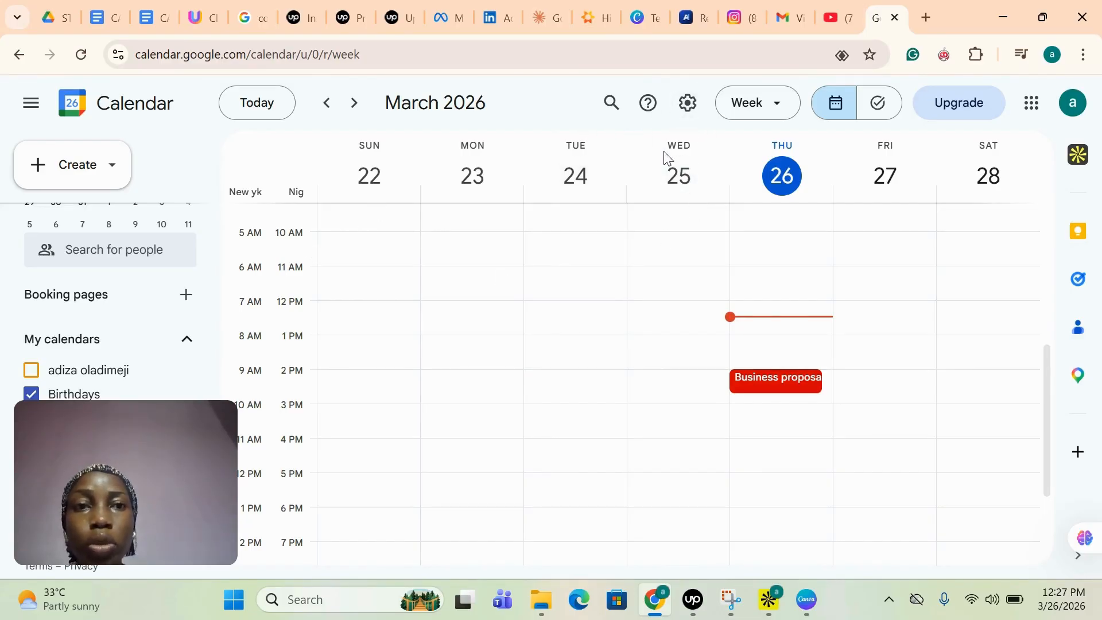
# View the calendar by day, and return it to the week view
pyautogui.click(770, 115)
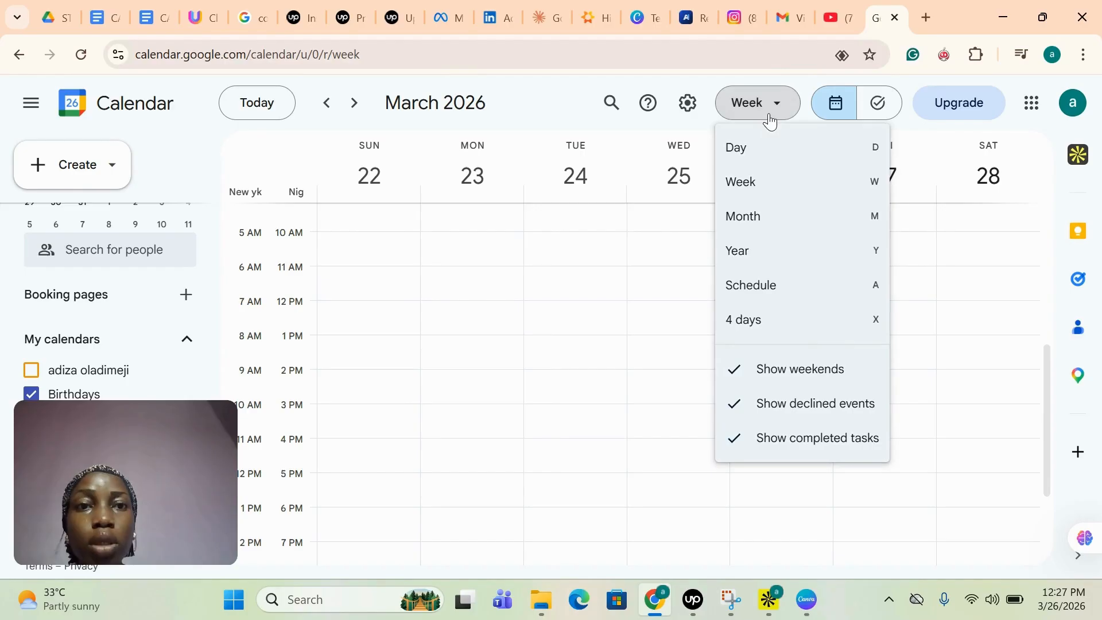
pyautogui.click(760, 154)
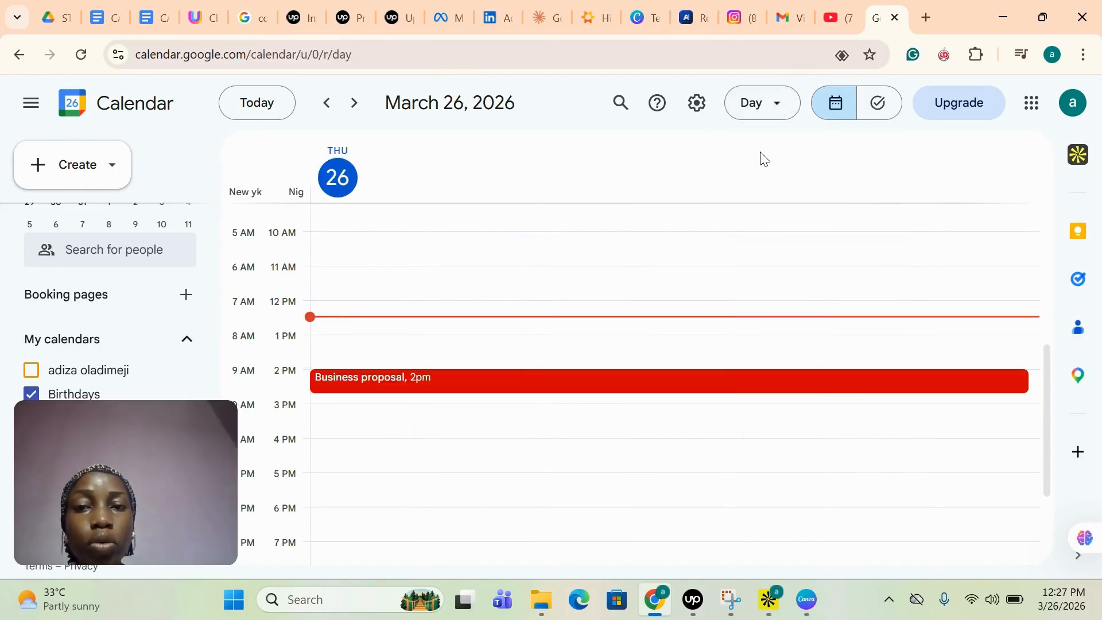
pyautogui.click(772, 115)
pyautogui.click(770, 188)
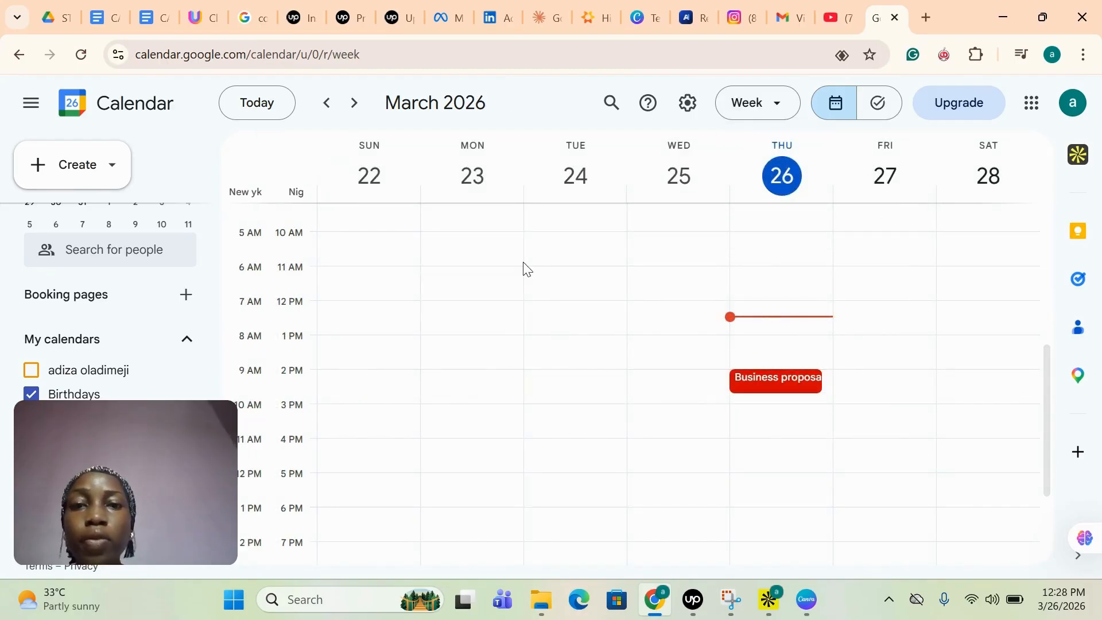
pyautogui.click(95, 174)
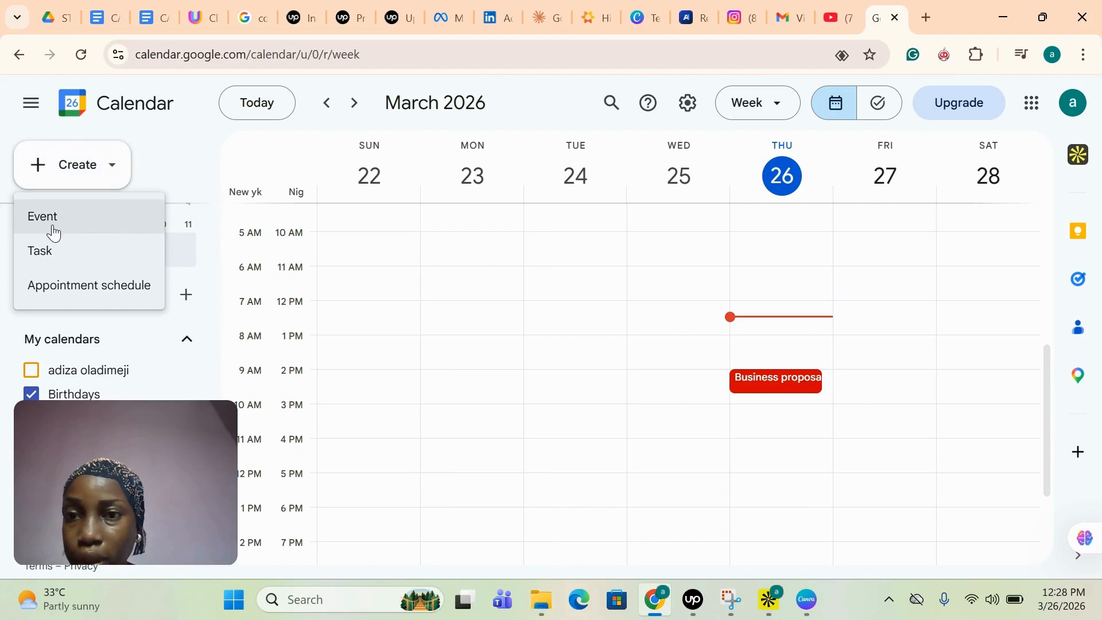
pyautogui.click(84, 215)
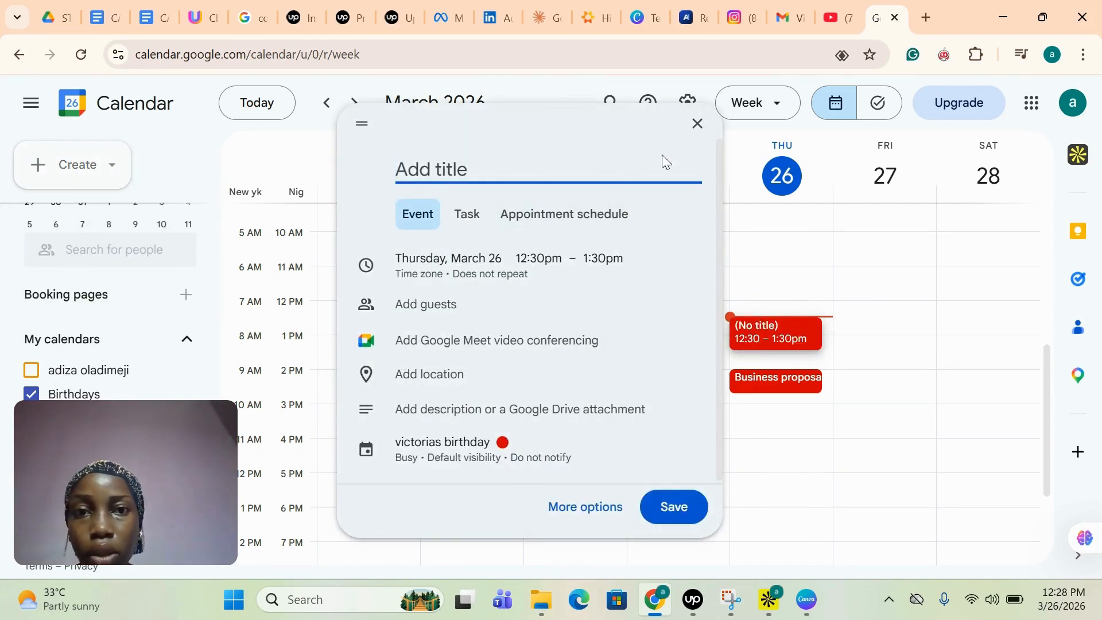
pyautogui.click(697, 124)
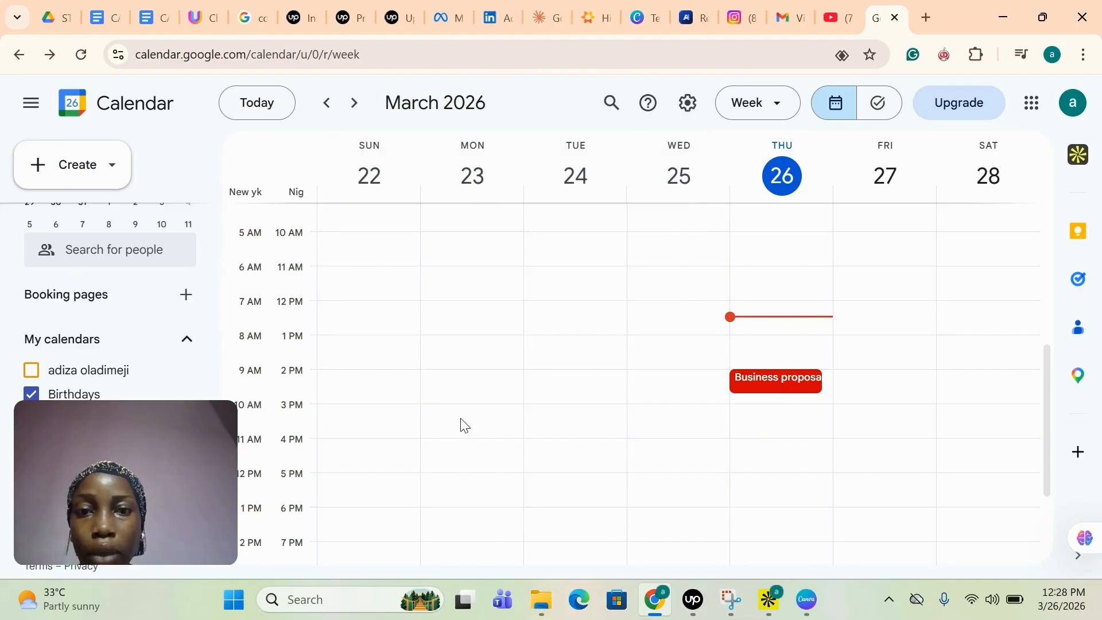
pyautogui.click(472, 307)
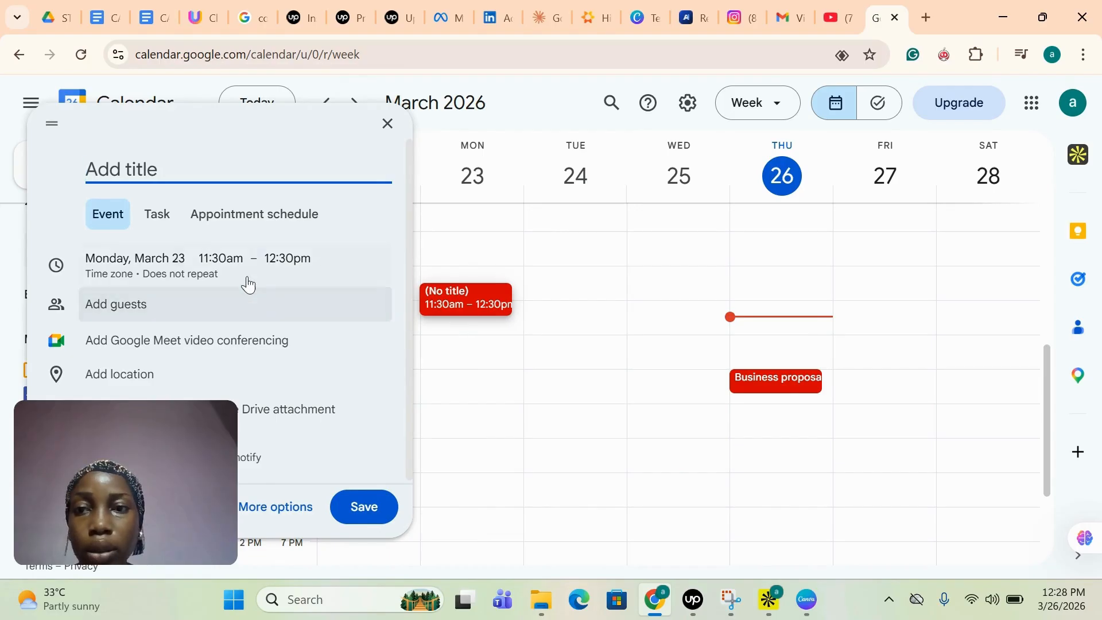
pyautogui.click(388, 123)
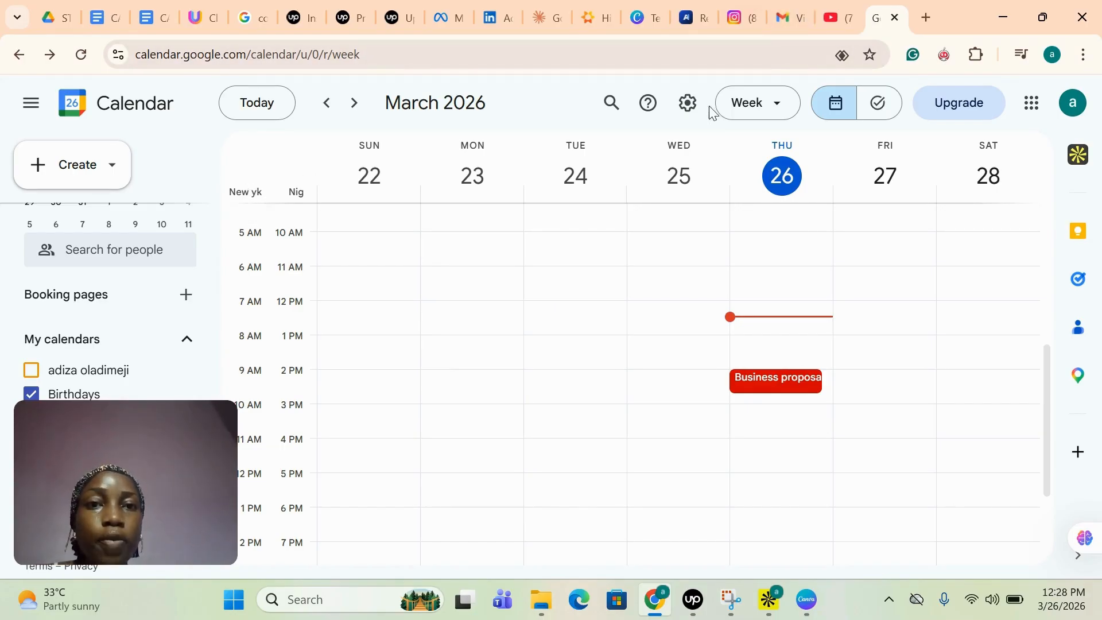
# Enable the secondary time zone display in the settings, with (GMT-04:00) Eastern Time - New York as the secondary zone
pyautogui.click(687, 118)
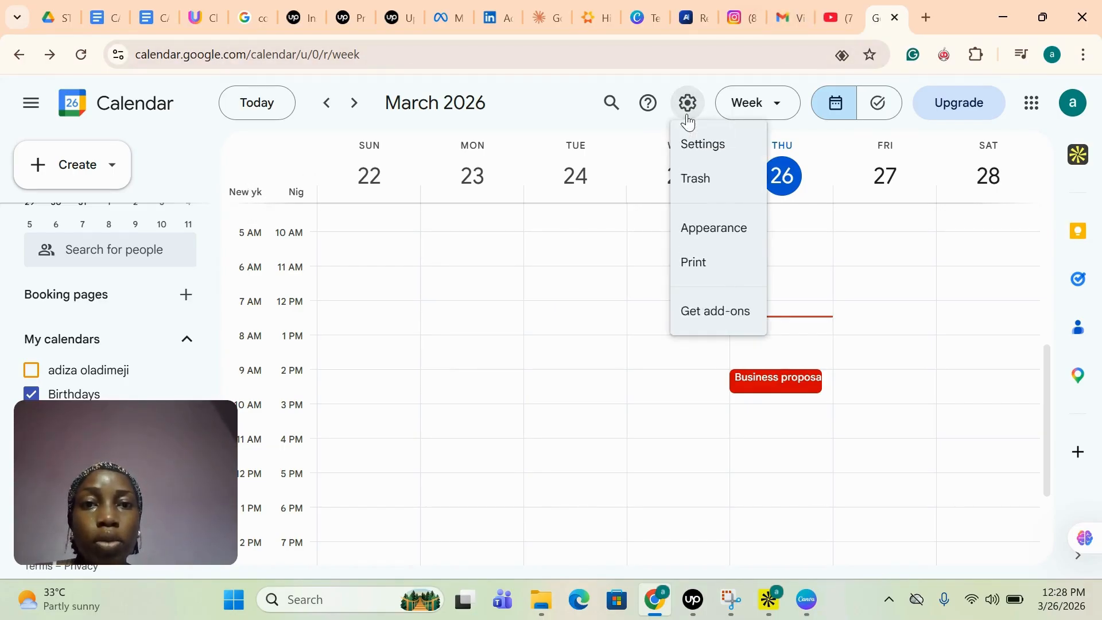
pyautogui.click(710, 146)
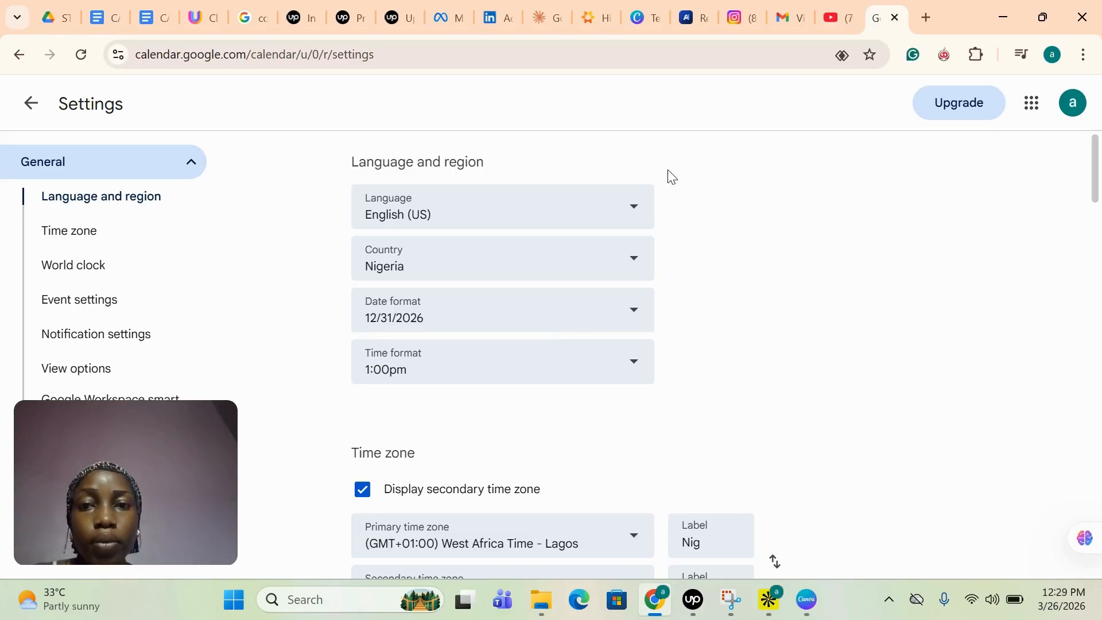
pyautogui.scroll(-4, 586, 383)
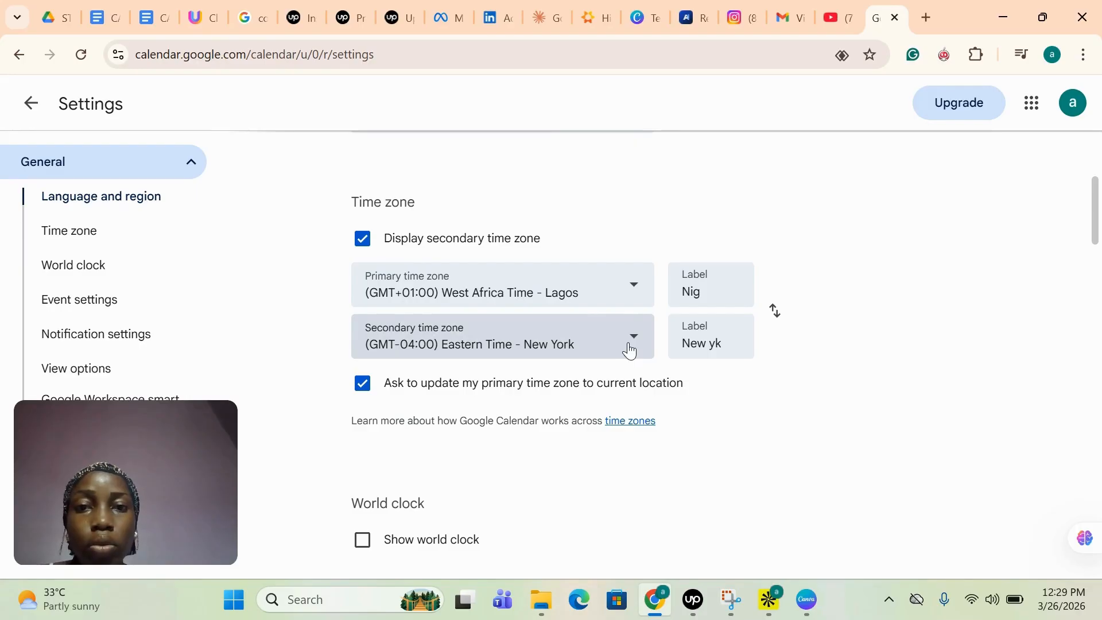
pyautogui.click(369, 252)
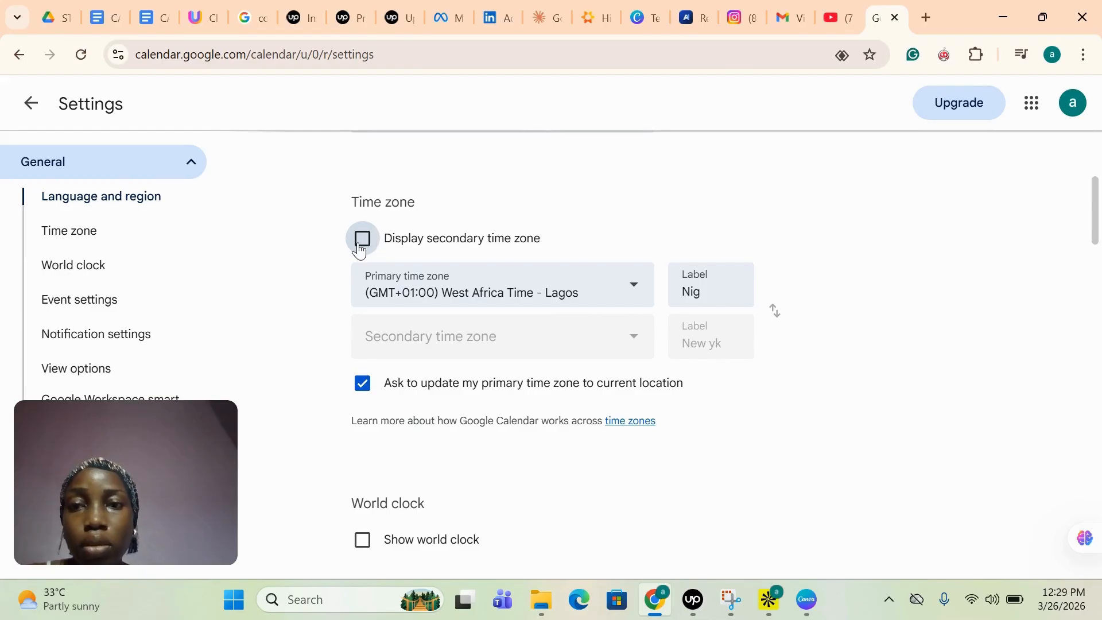
pyautogui.click(442, 241)
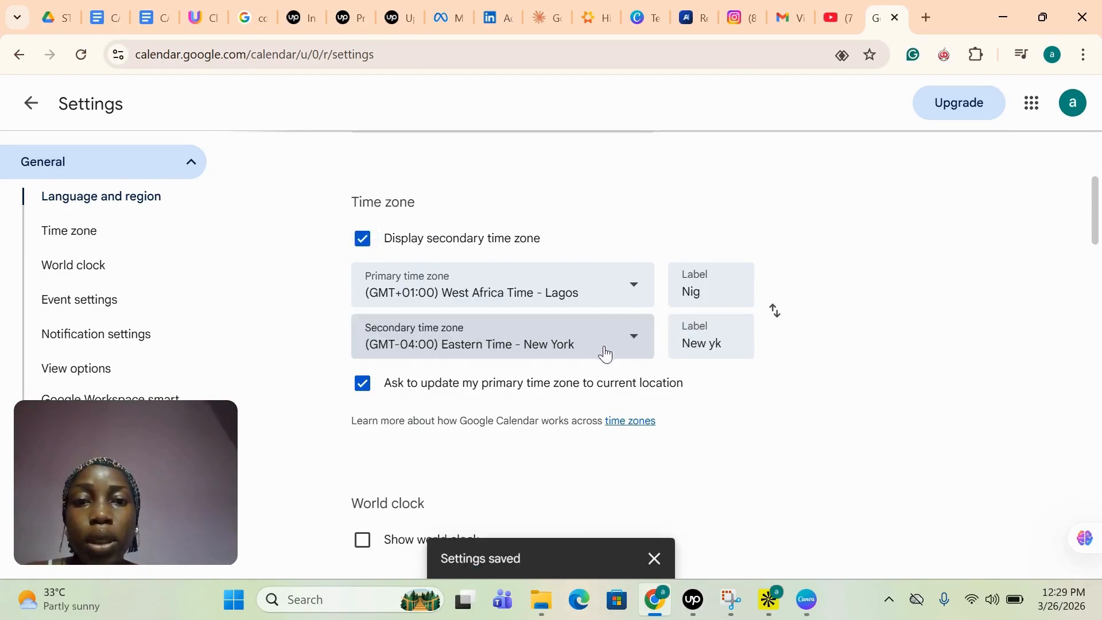
pyautogui.click(639, 343)
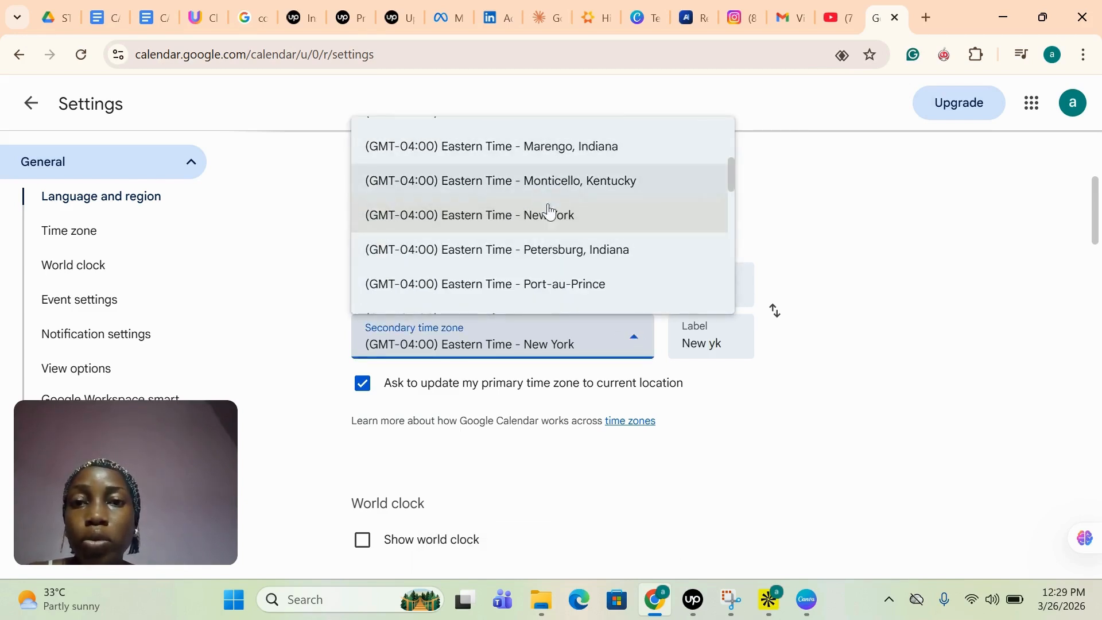
pyautogui.click(561, 230)
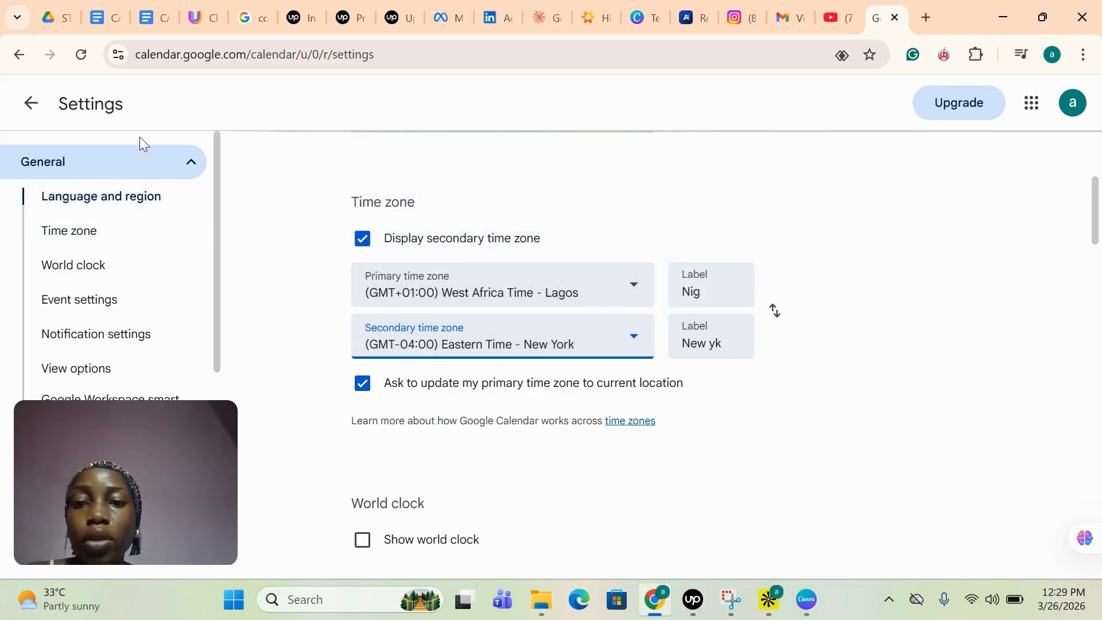
pyautogui.click(31, 105)
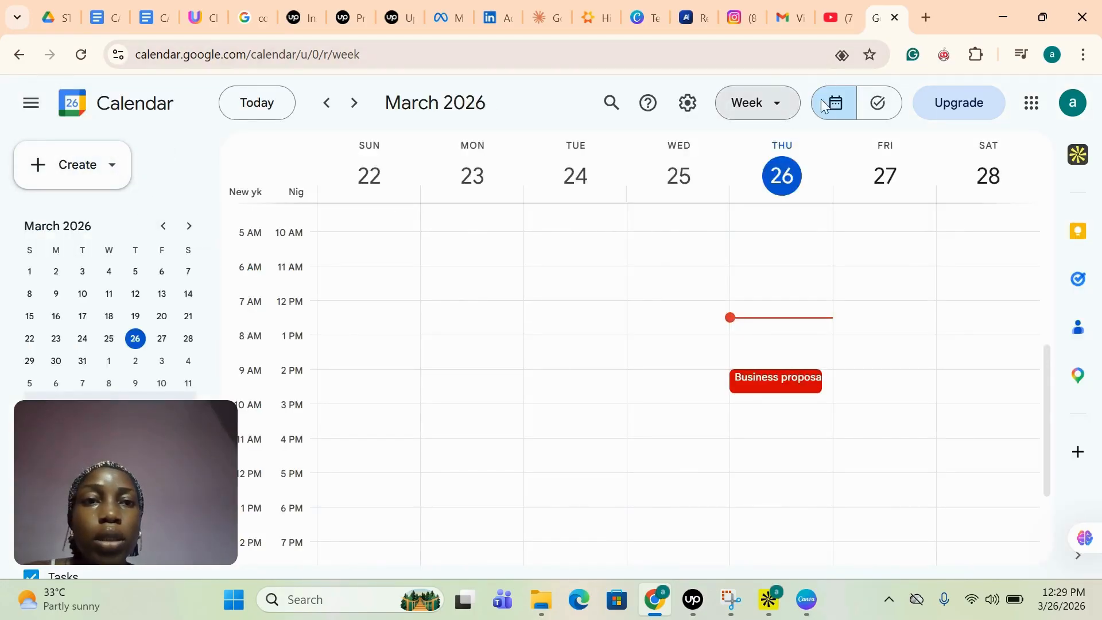
# Review the primary and secondary time zone settings and their labels, and return to the week calendar
pyautogui.click(687, 103)
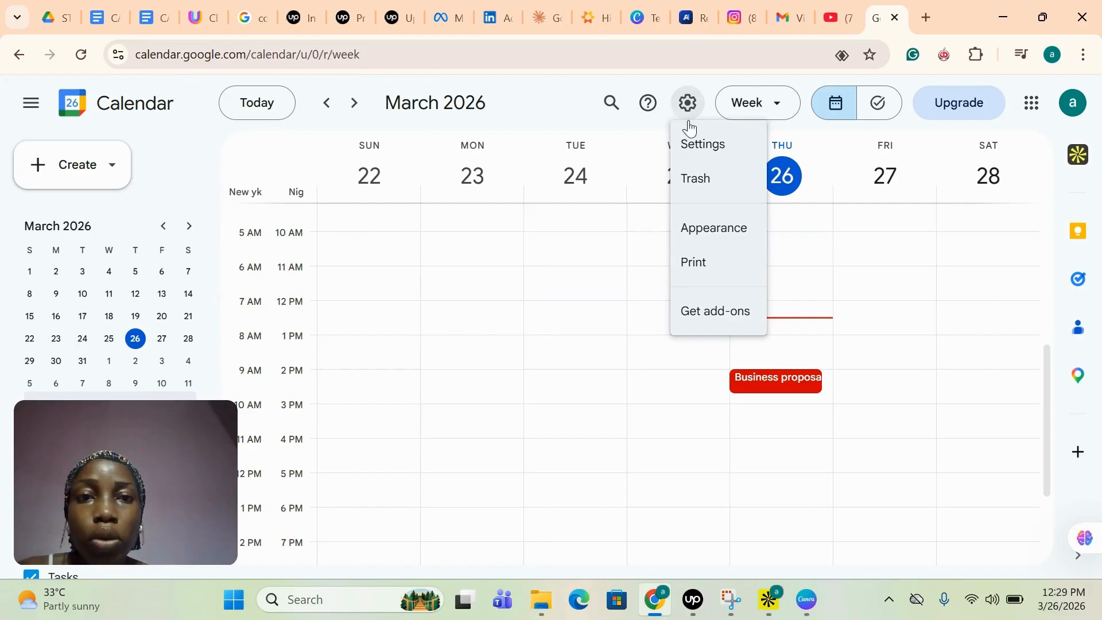
pyautogui.click(702, 146)
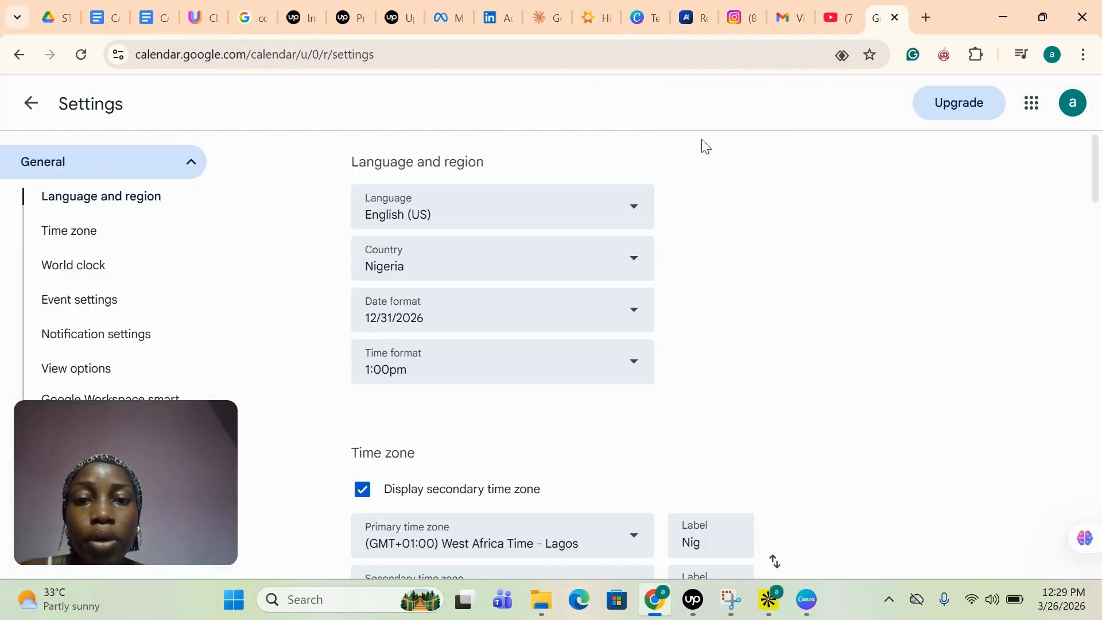
pyautogui.scroll(-3, 774, 561)
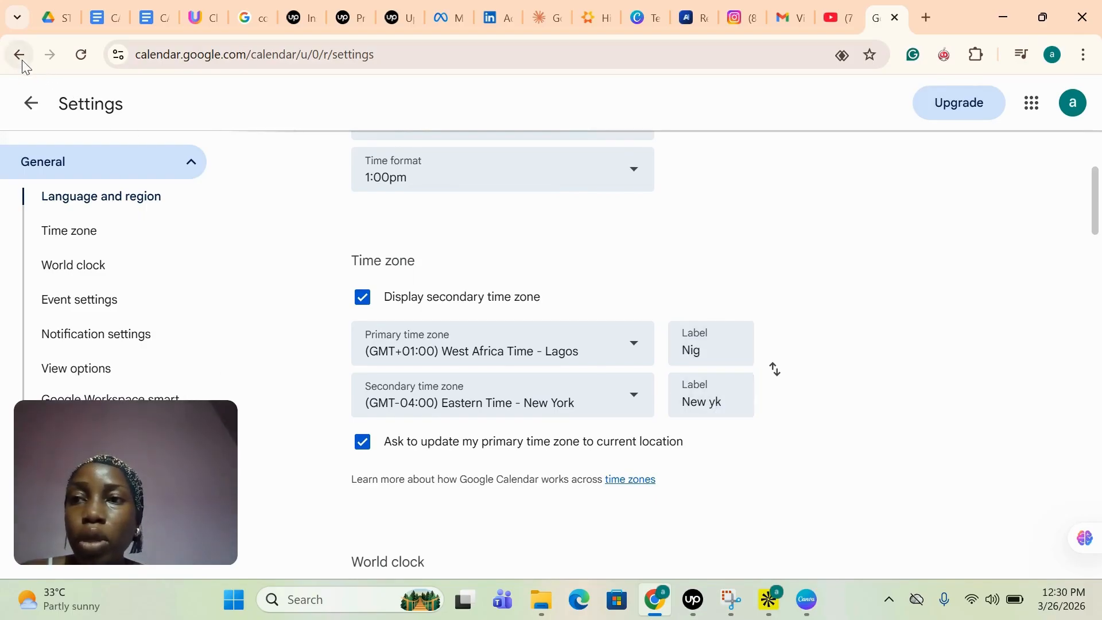
pyautogui.click(32, 104)
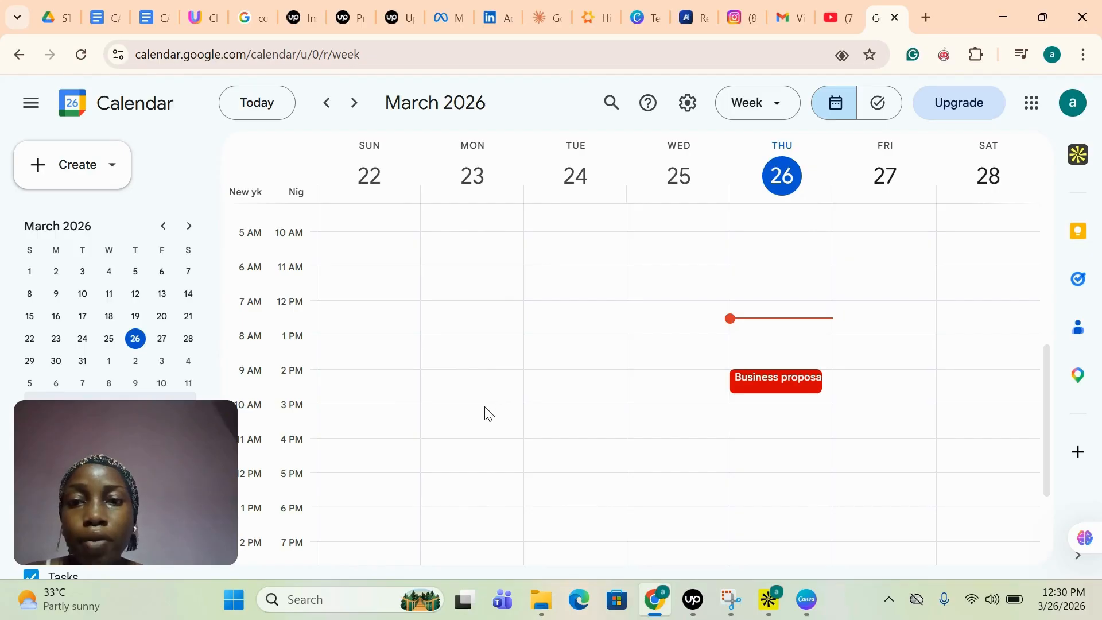
# Start a new event titled "business proposal" on Monday, March 23, from 3:00pm to 4:00pm, and move its form clear of the webcam area
pyautogui.click(438, 410)
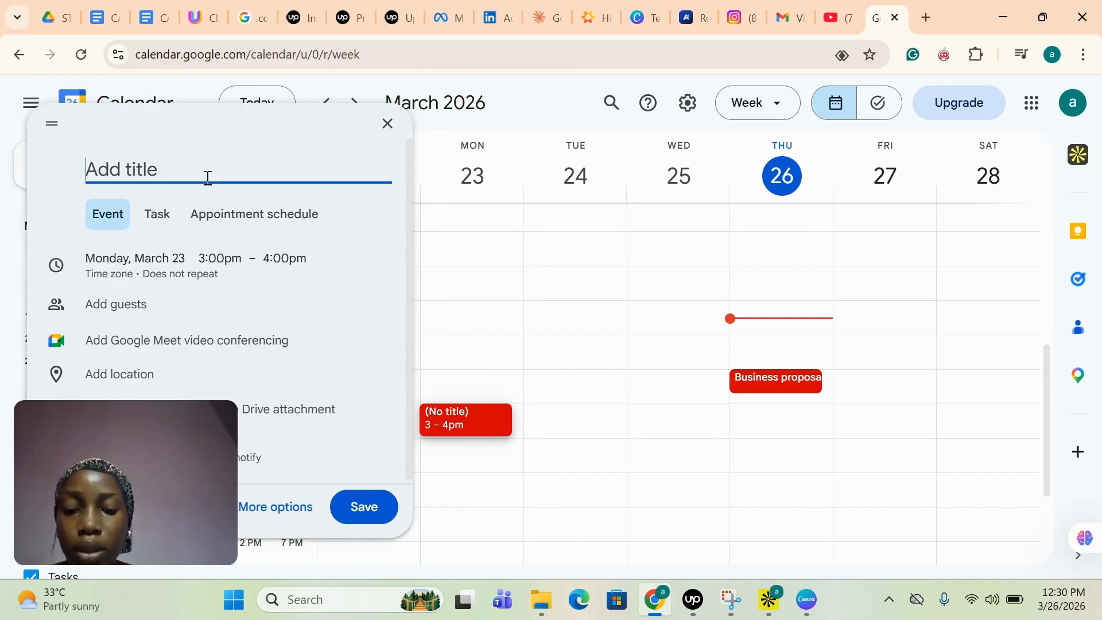
pyautogui.write('busin')
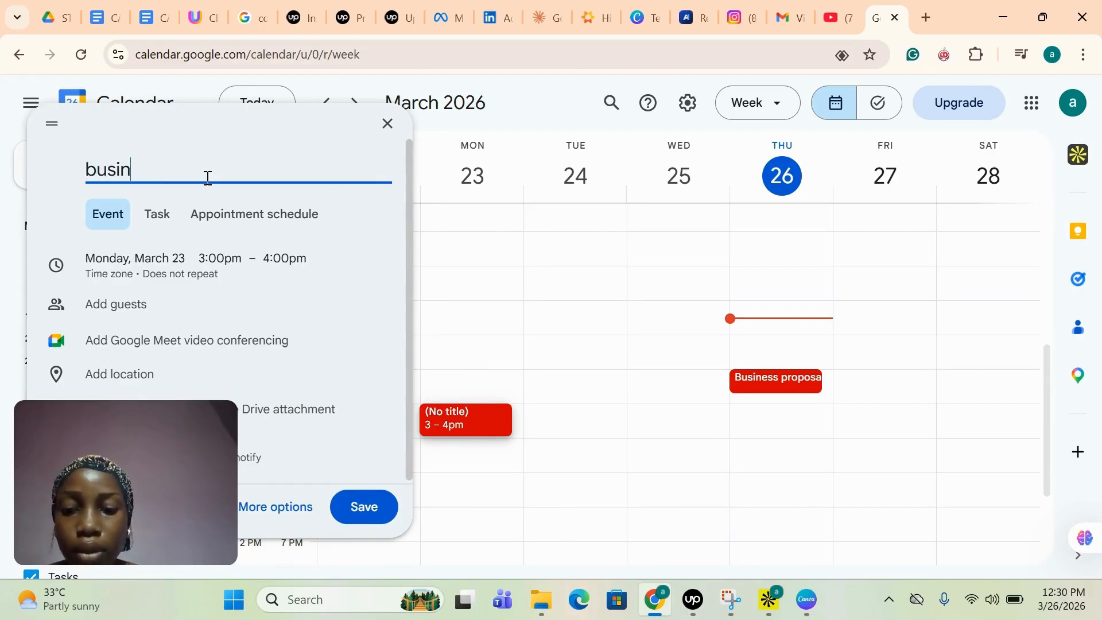
pyautogui.write('ess proposal')
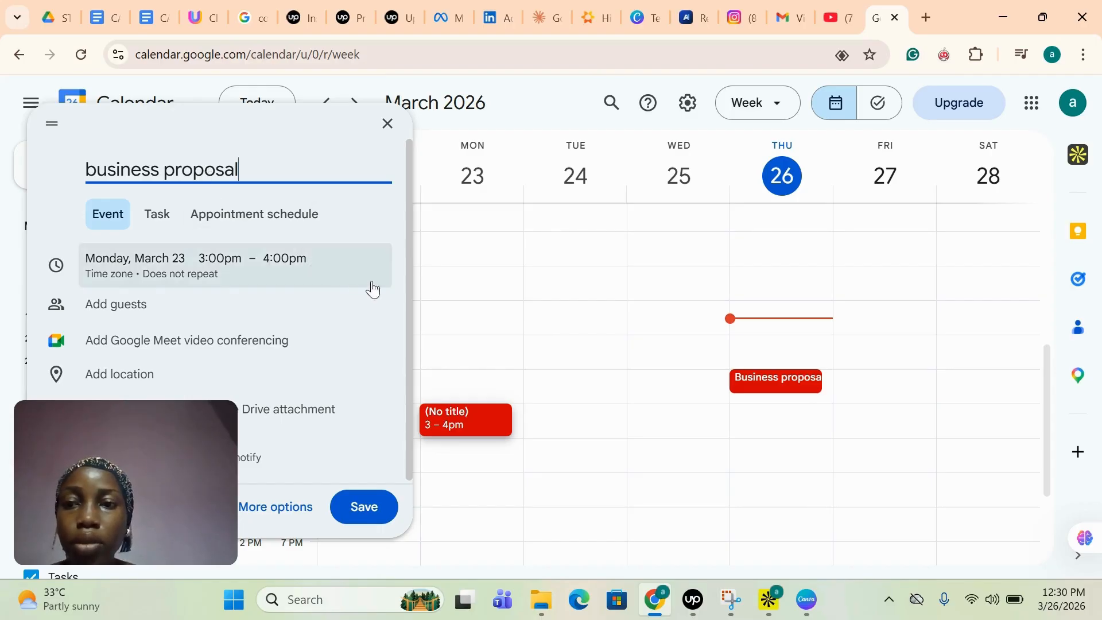
pyautogui.click(405, 287)
pyautogui.scroll(-1, 405, 287)
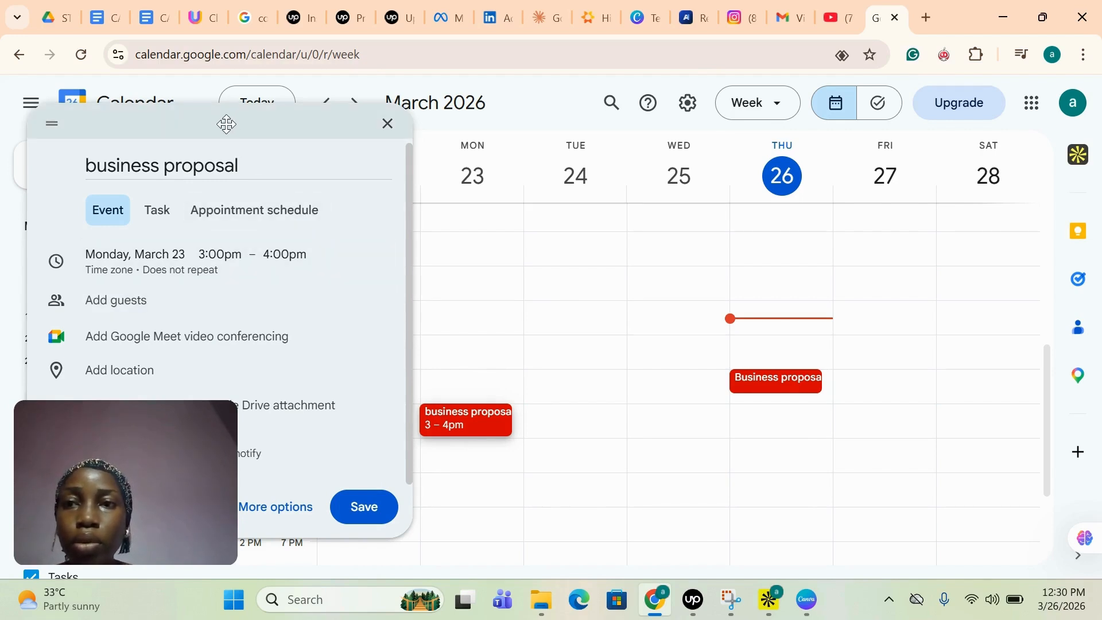
pyautogui.moveTo(227, 120); pyautogui.dragTo(556, 120)
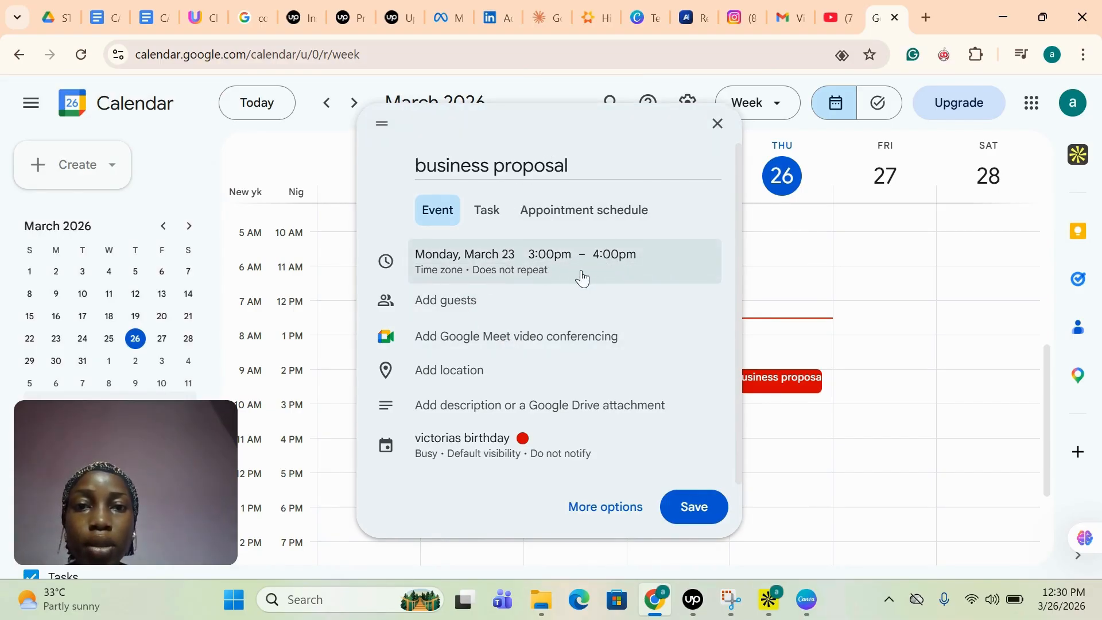
# Add a guest to the business proposal event by choosing the first matching contact suggestion
pyautogui.click(463, 311)
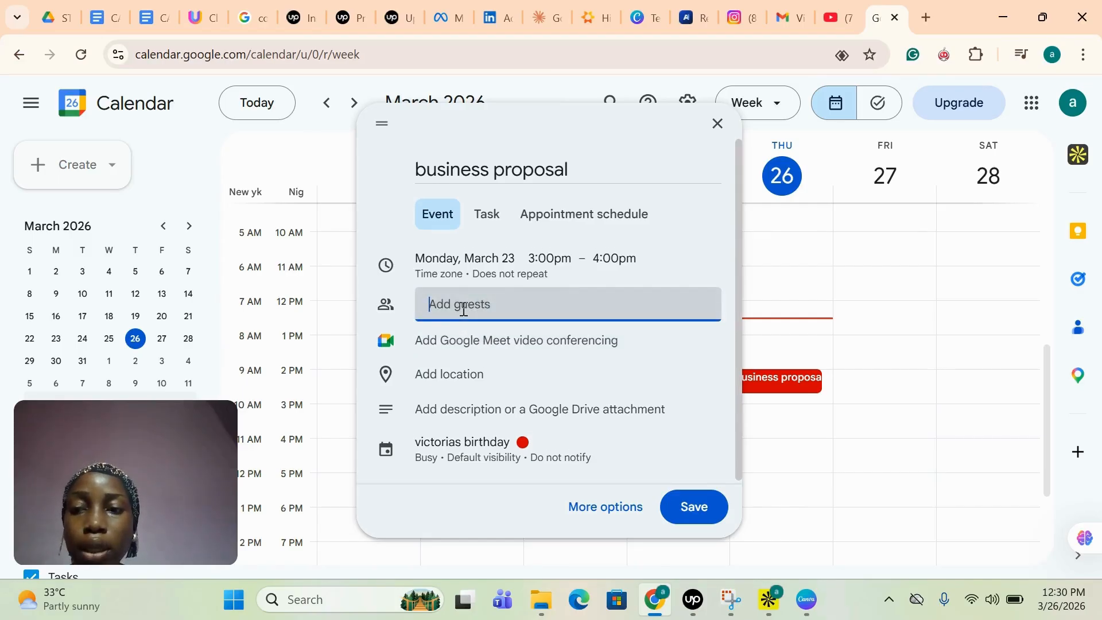
pyautogui.write('omo')
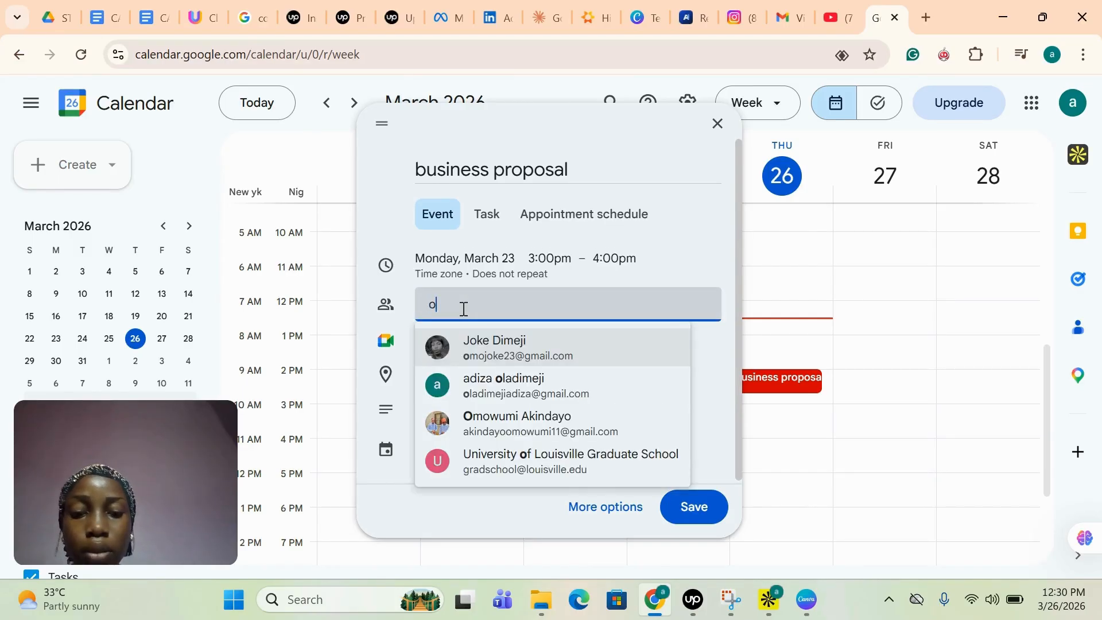
pyautogui.click(466, 350)
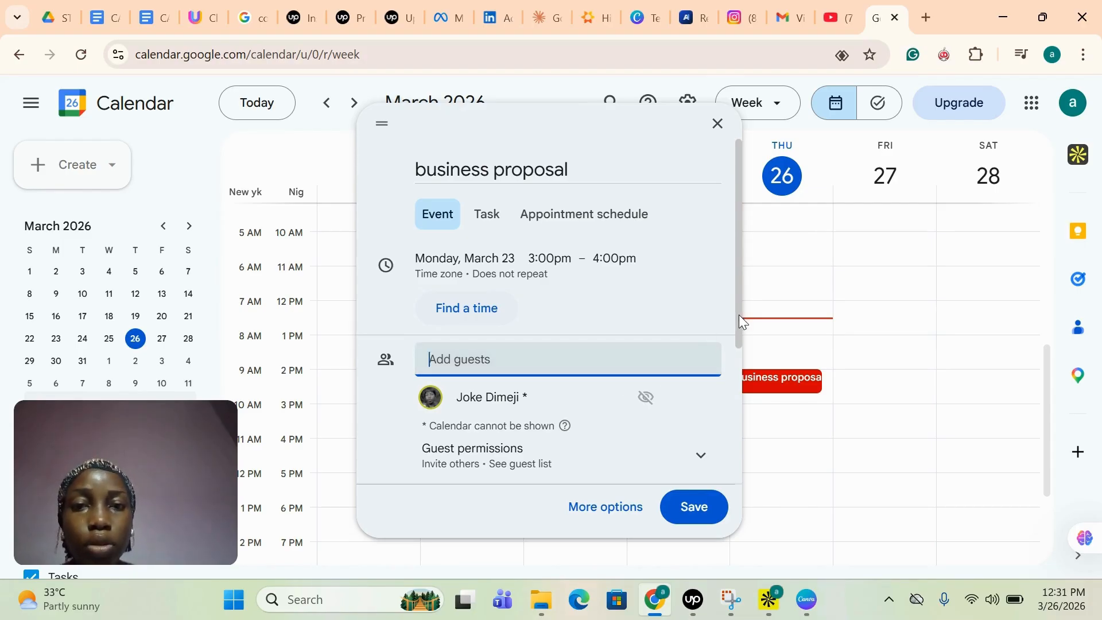
# Enter "Agenda" as the business proposal event's description, leaving the location empty
pyautogui.moveTo(739, 314); pyautogui.dragTo(745, 457)
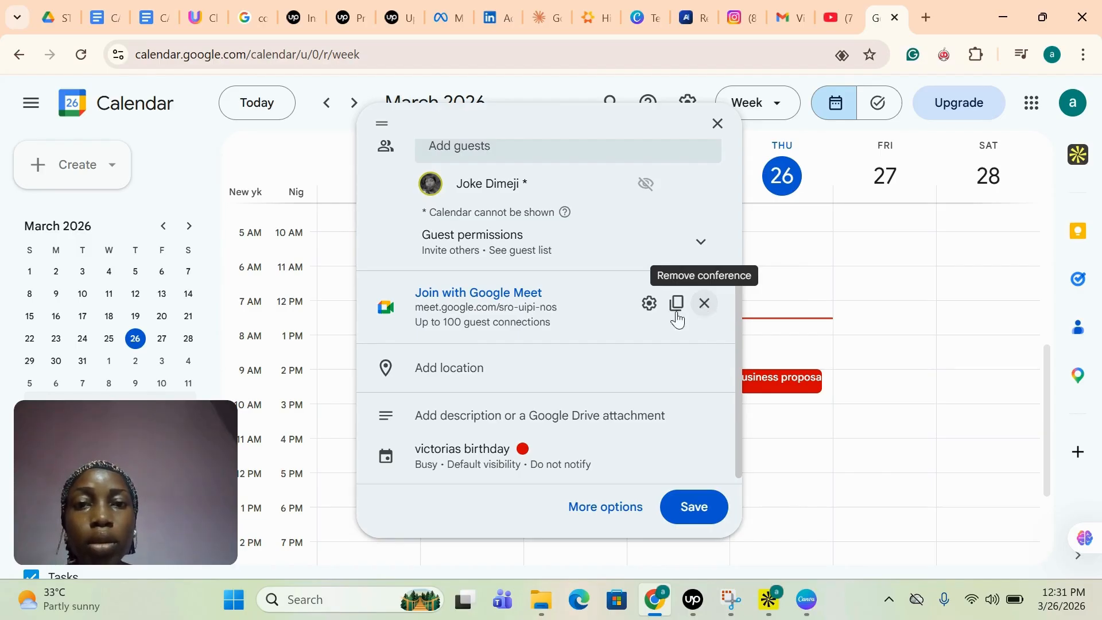
pyautogui.click(505, 370)
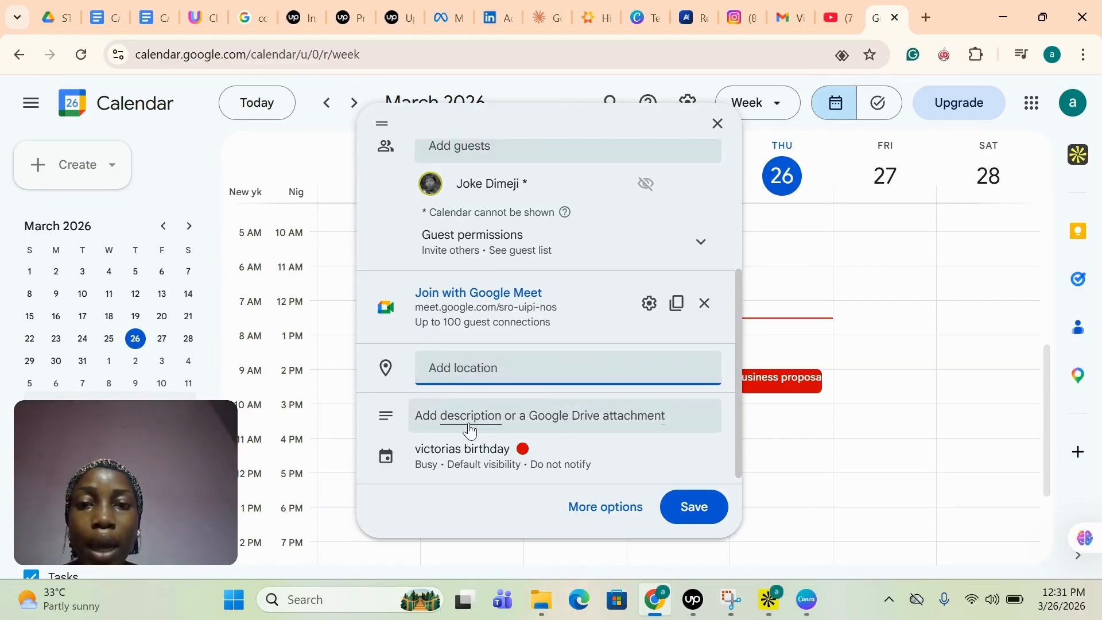
pyautogui.click(734, 411)
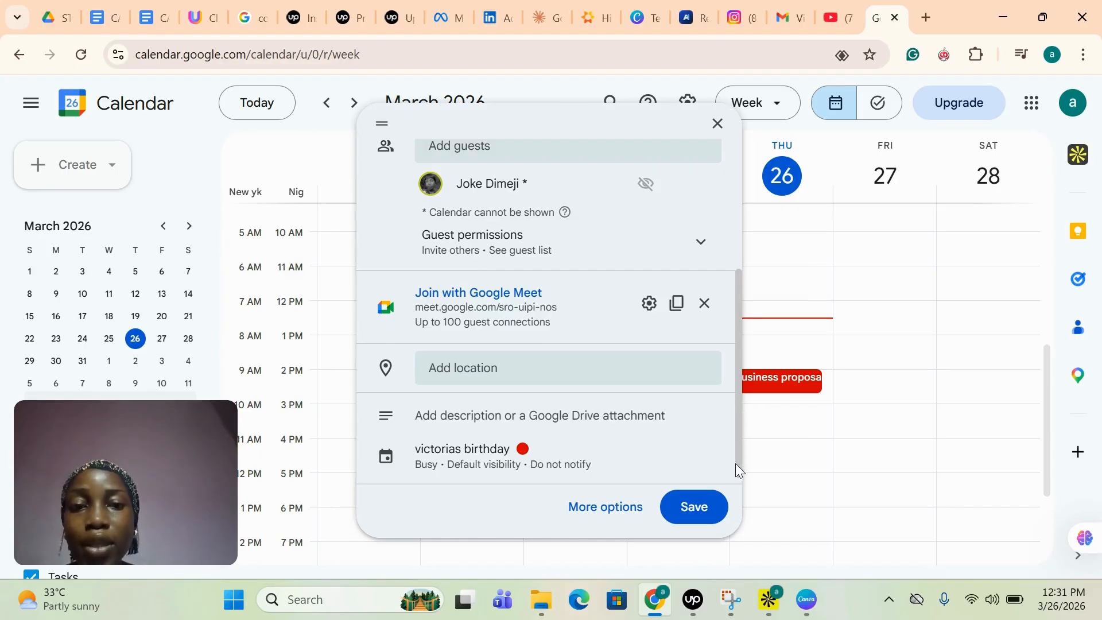
pyautogui.scroll(-1, 732, 463)
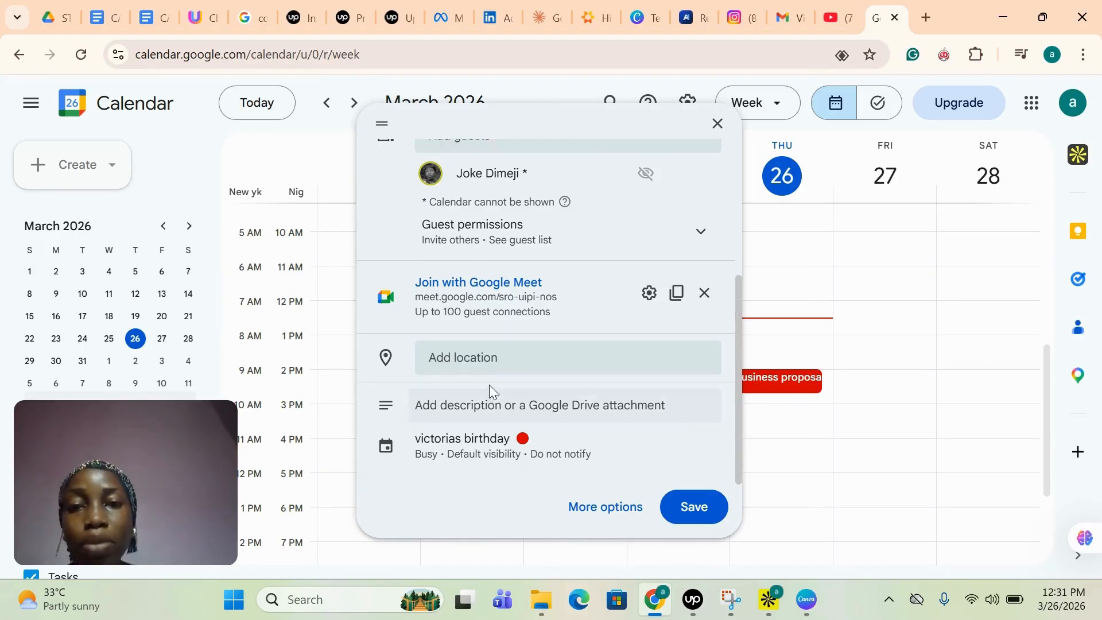
pyautogui.click(487, 419)
pyautogui.write('A')
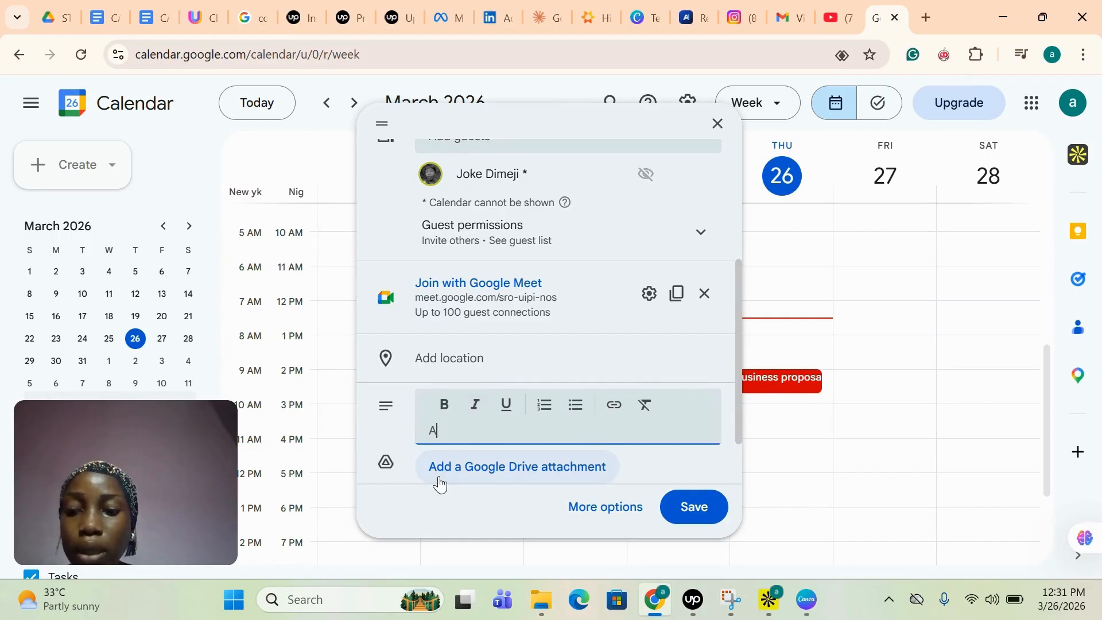
pyautogui.write('genda')
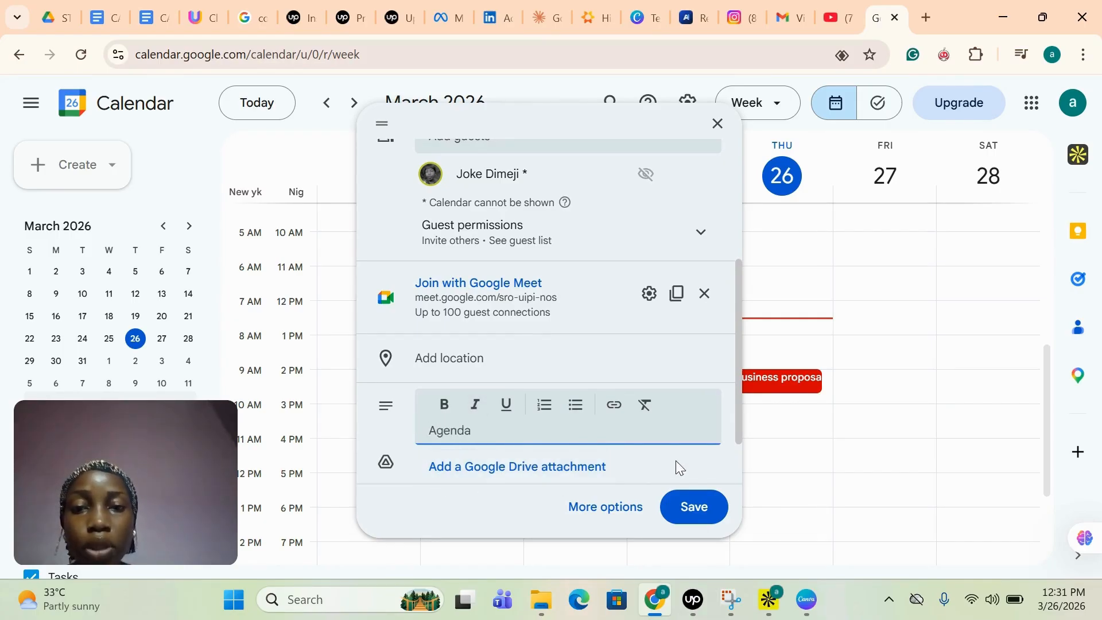
pyautogui.moveTo(739, 400); pyautogui.dragTo(732, 474)
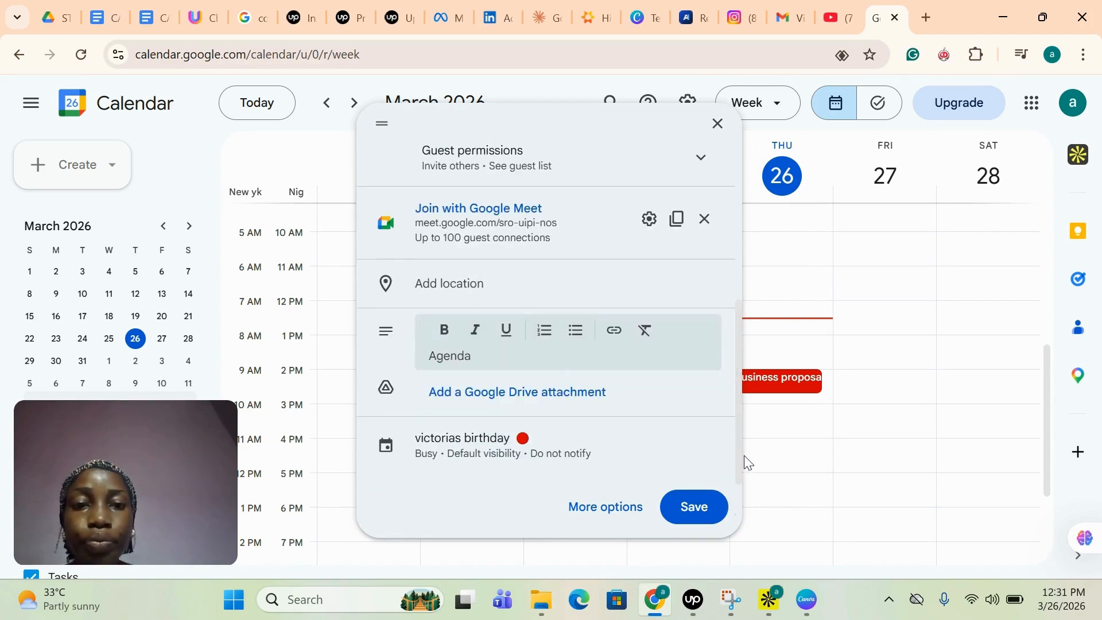
# Save the business proposal event and send the invitation email to its guest
pyautogui.scroll(2, 740, 425)
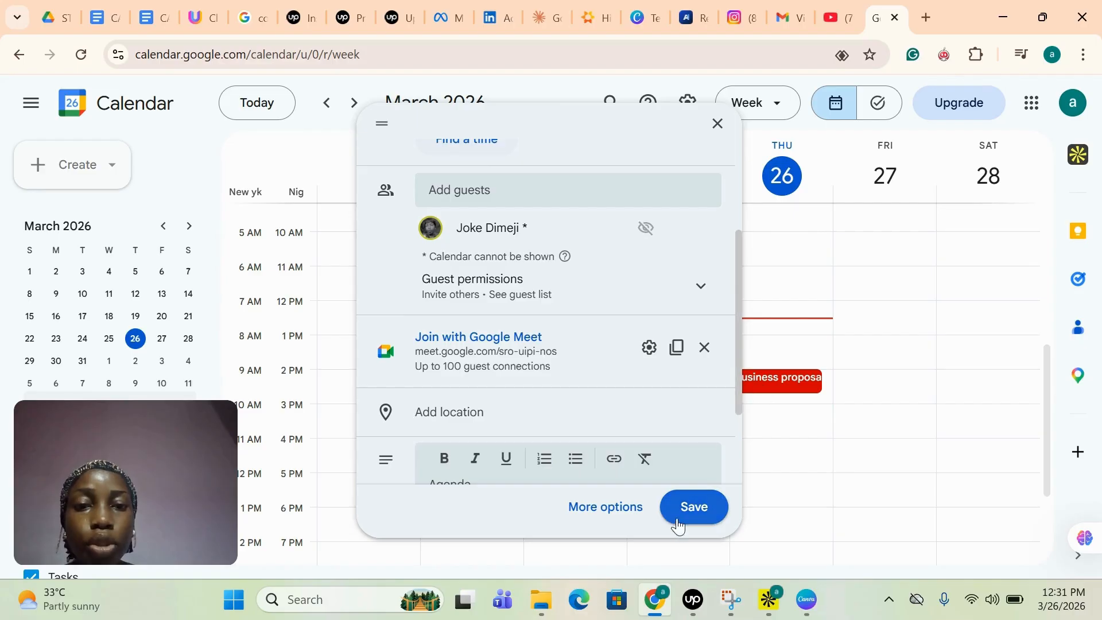
pyautogui.click(696, 507)
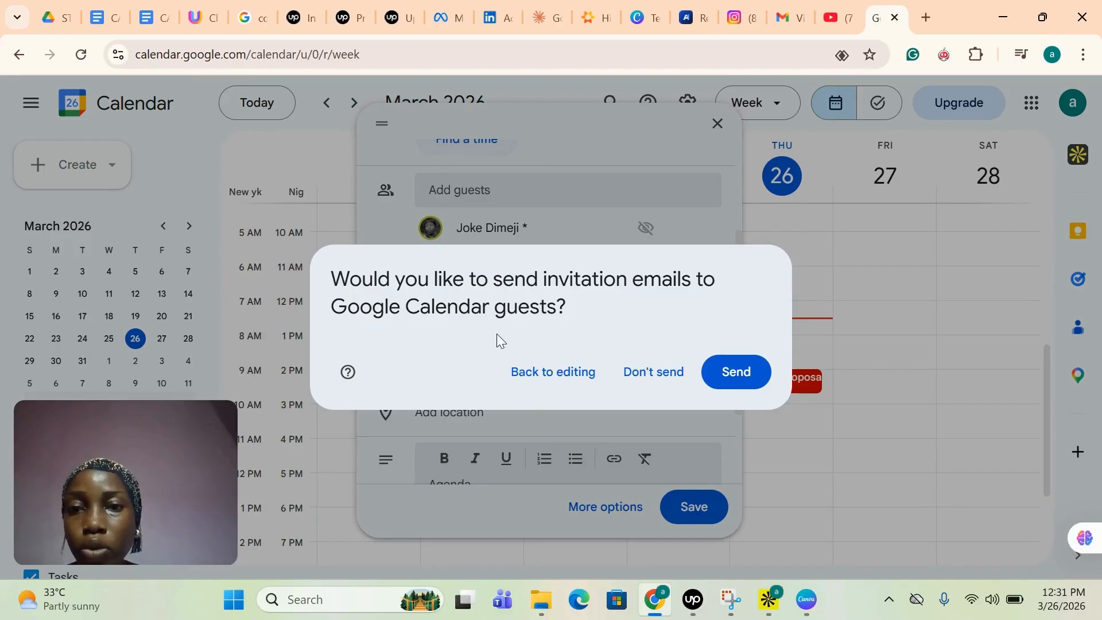
pyautogui.click(736, 383)
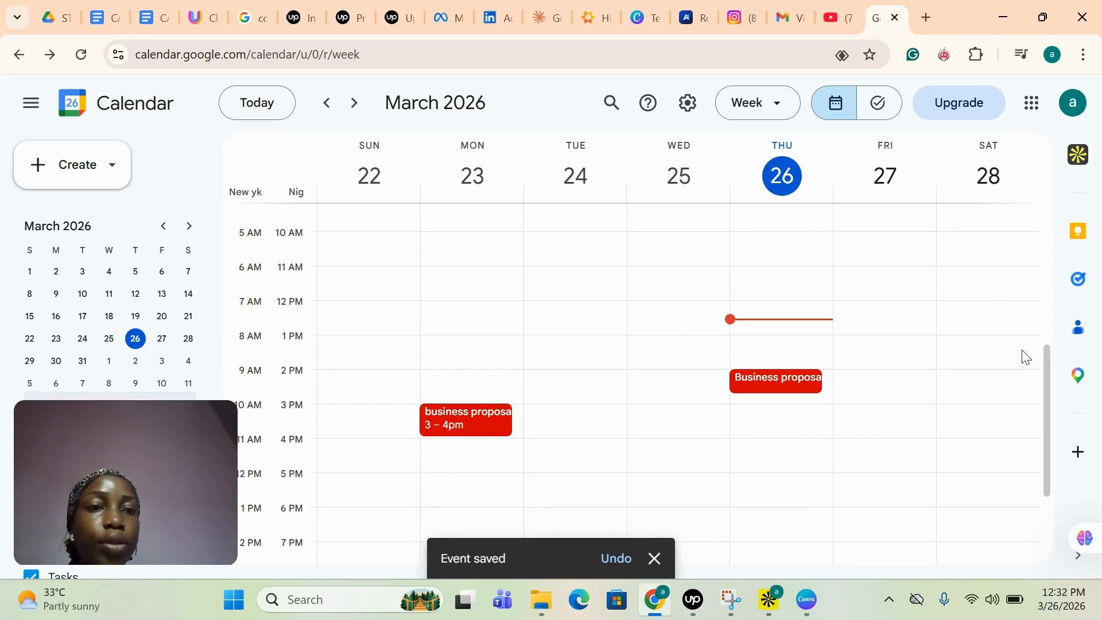
pyautogui.moveTo(1049, 382); pyautogui.dragTo(1051, 417)
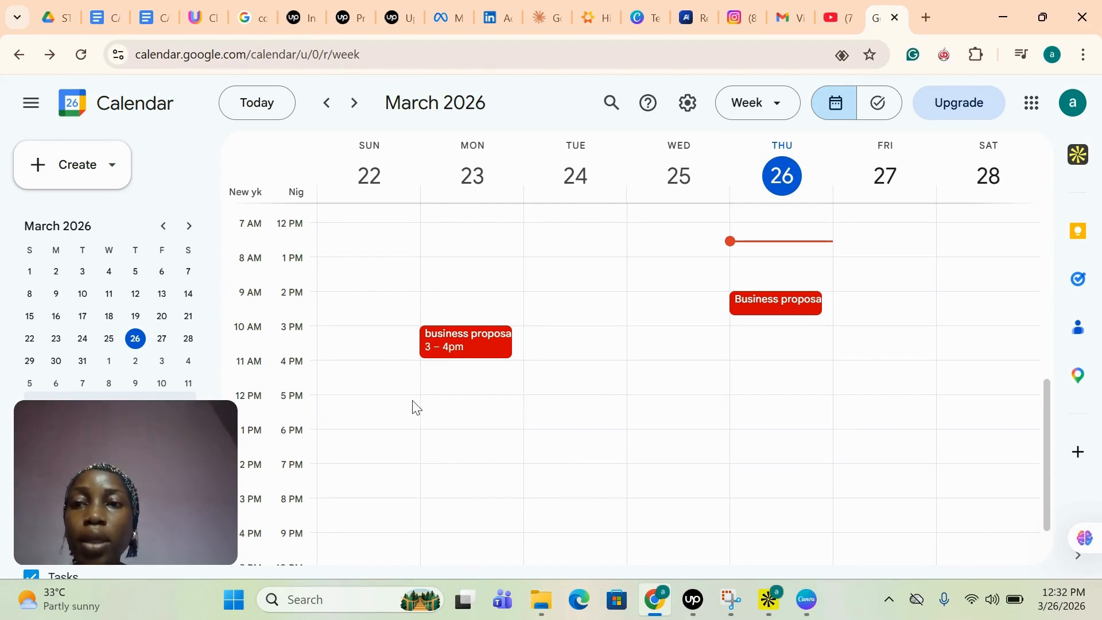
# Open the settings and sharing page of the first calendar under My calendars and go to its list of people with access
pyautogui.scroll(-3, 115, 436)
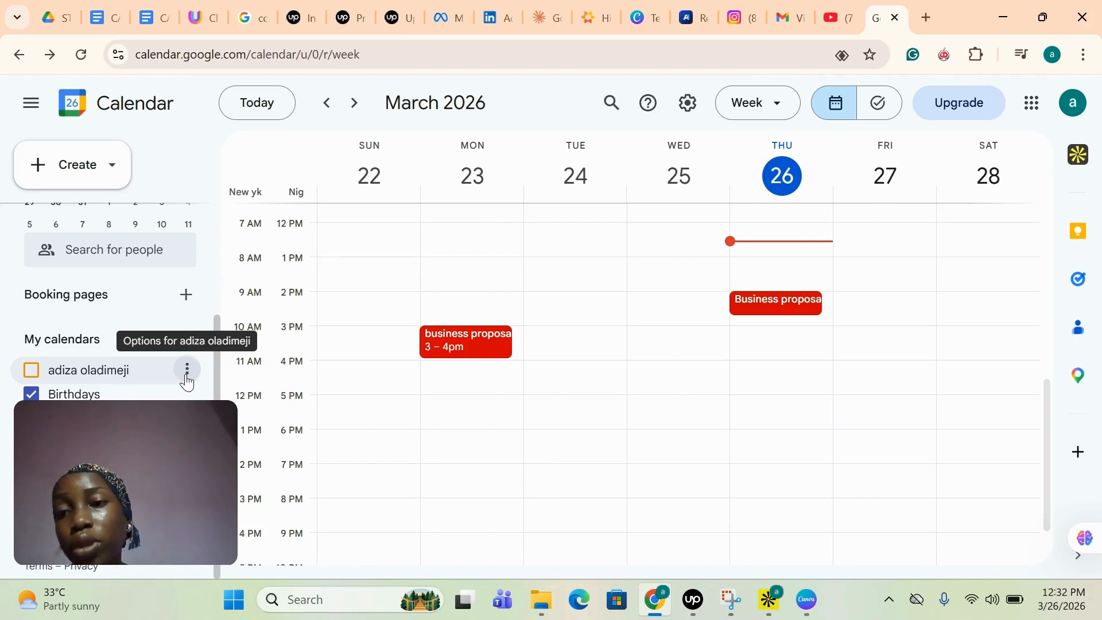
pyautogui.click(186, 379)
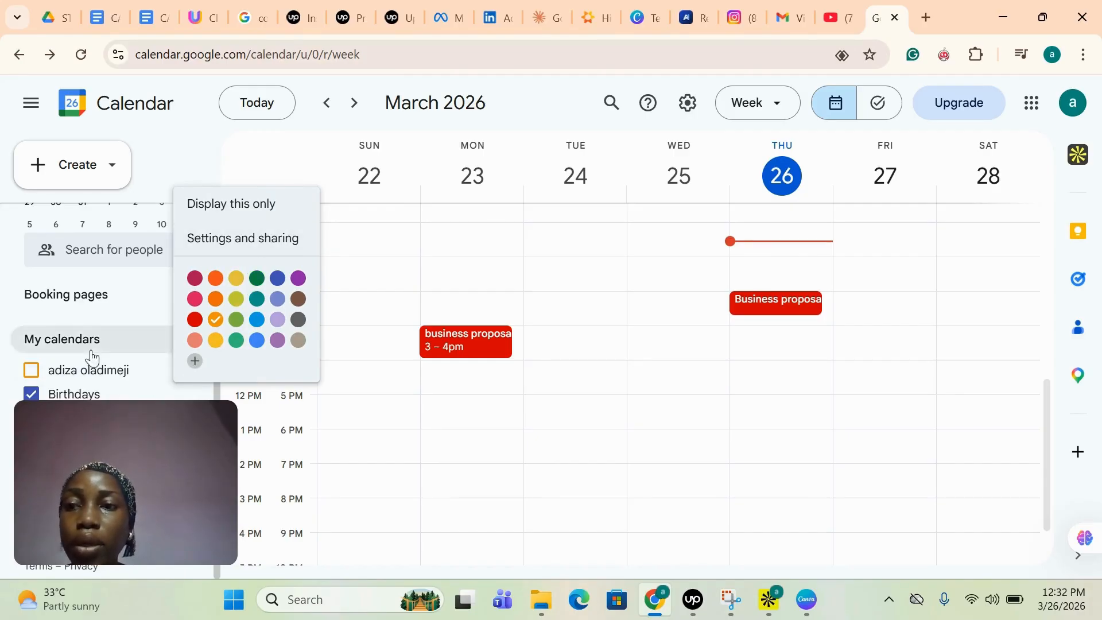
pyautogui.click(143, 318)
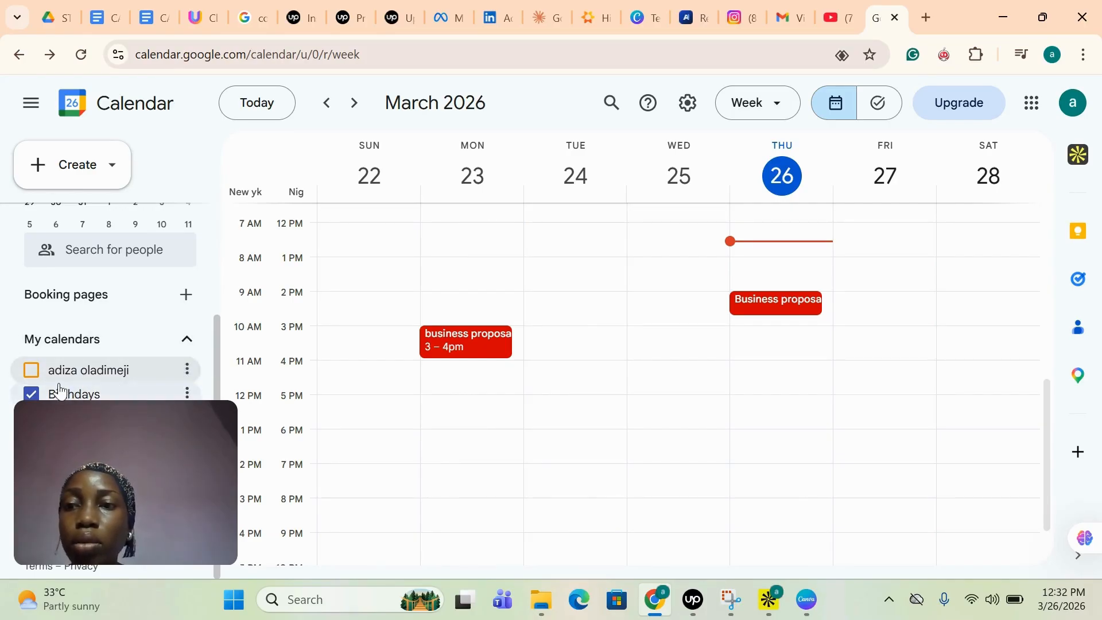
pyautogui.click(188, 373)
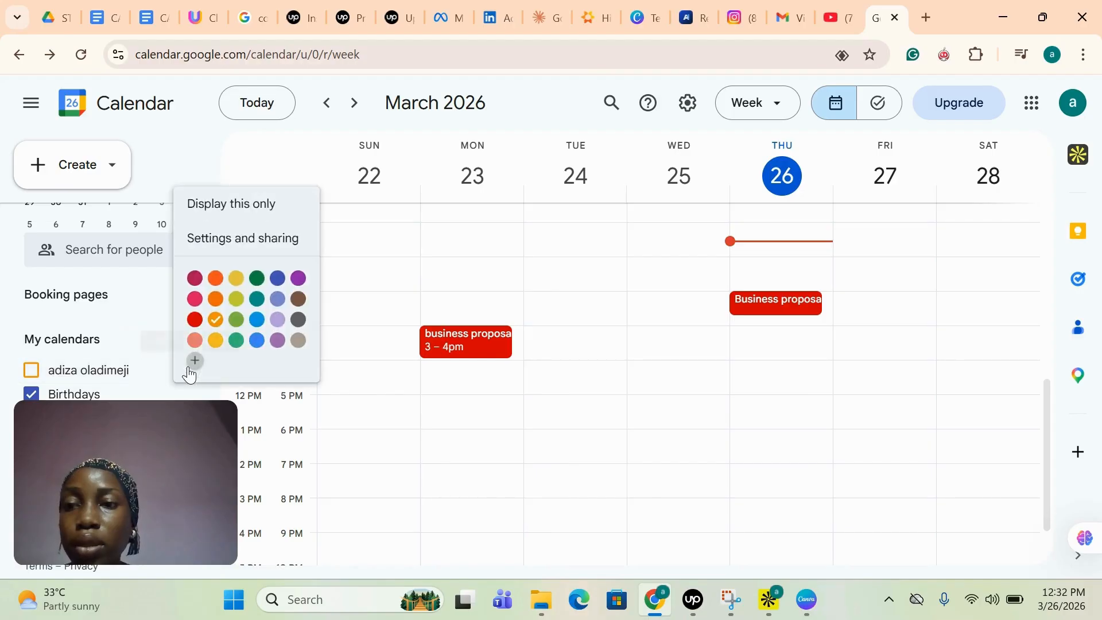
pyautogui.click(276, 243)
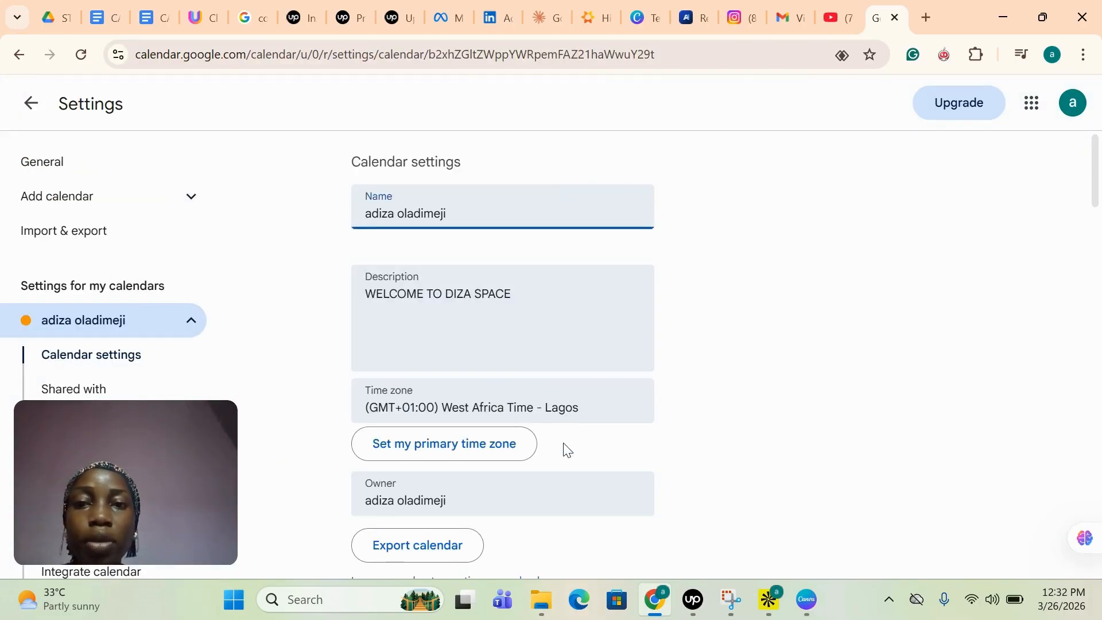
pyautogui.scroll(-8, 565, 450)
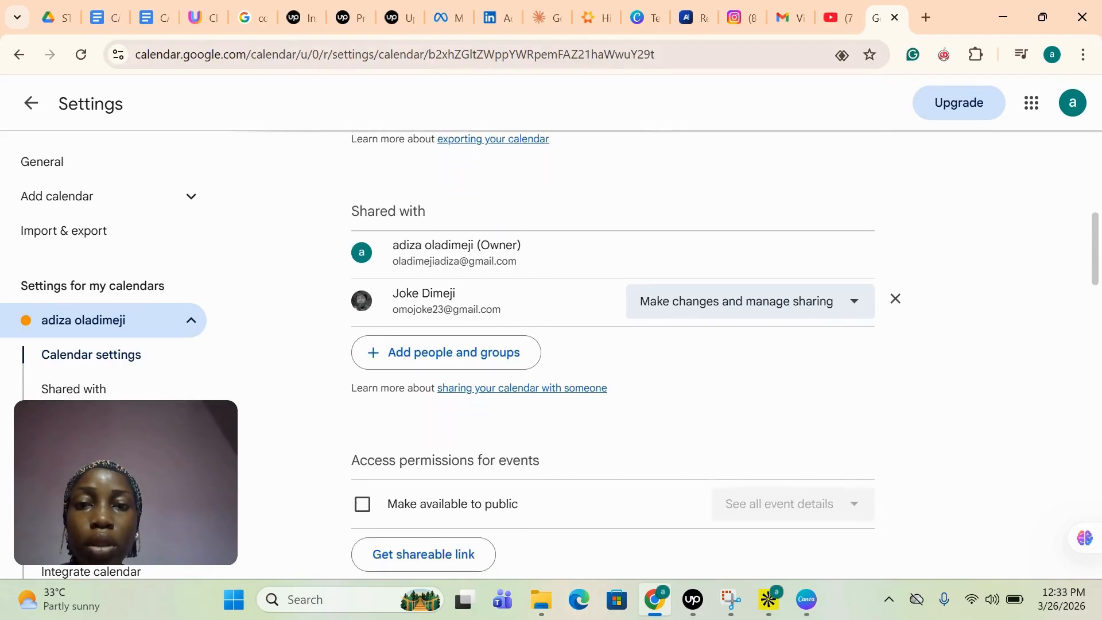
pyautogui.scroll(-1, 613, 348)
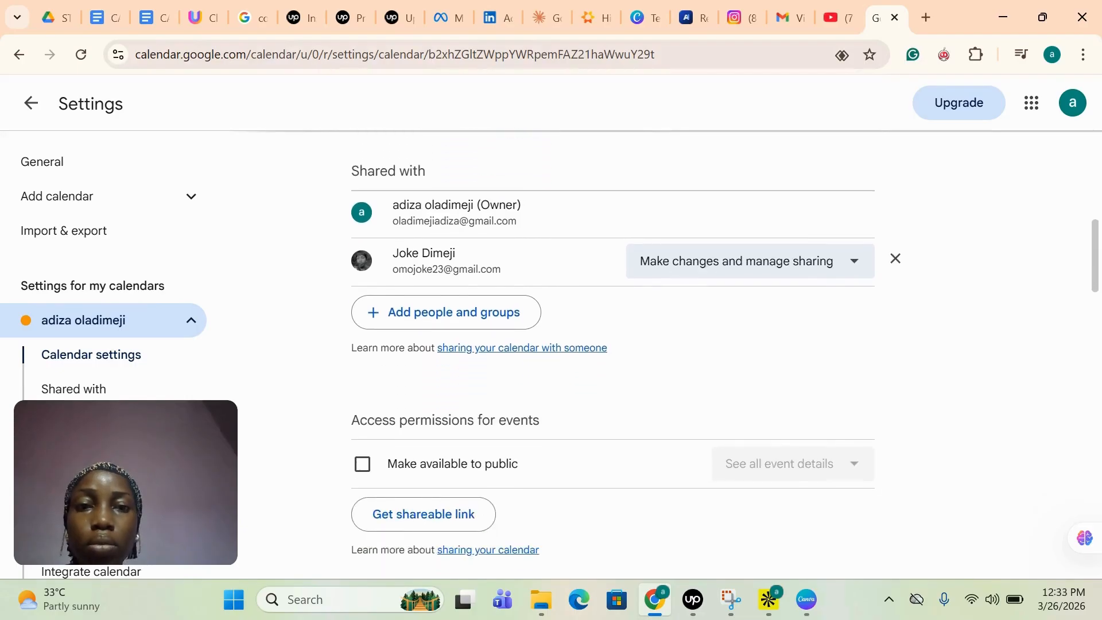
# Share the calendar with the second suggested contact, using the "See all event details" permission
pyautogui.click(443, 304)
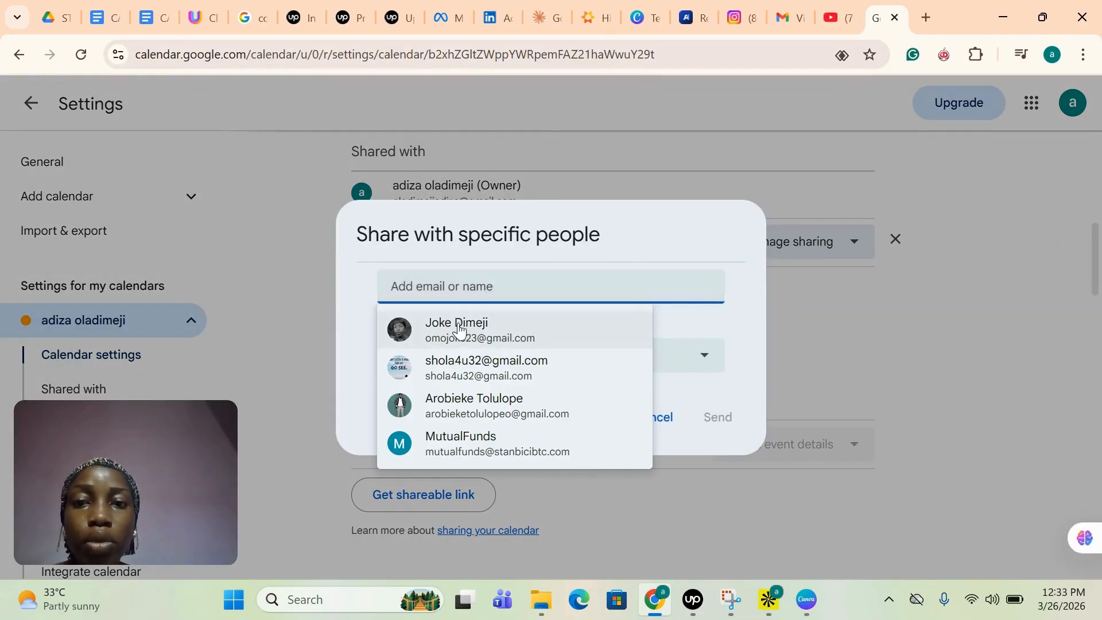
pyautogui.click(476, 367)
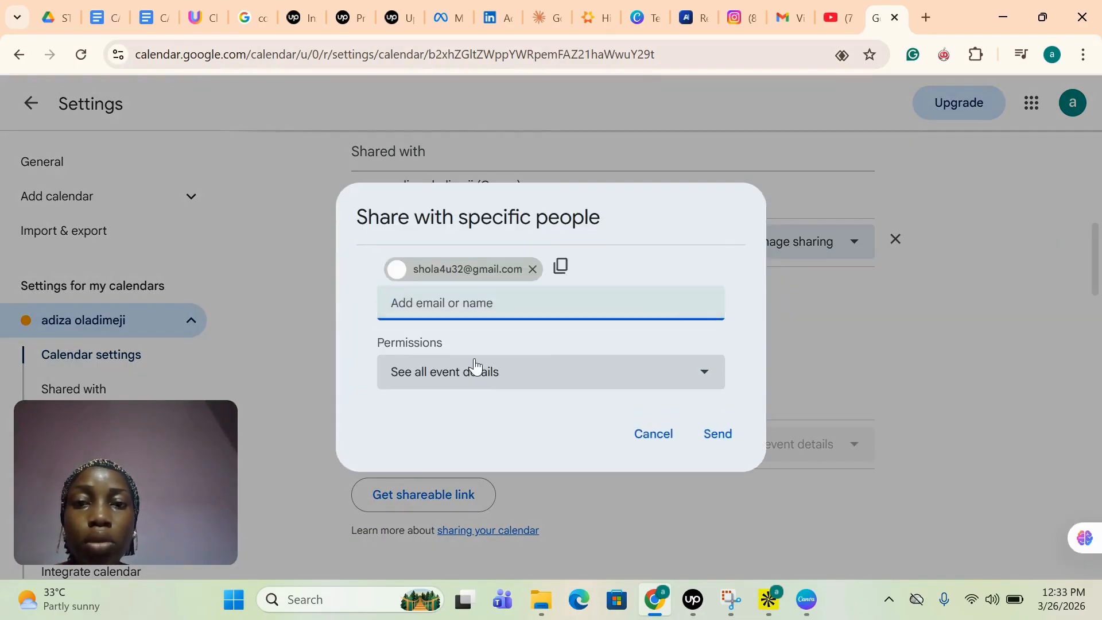
pyautogui.click(718, 440)
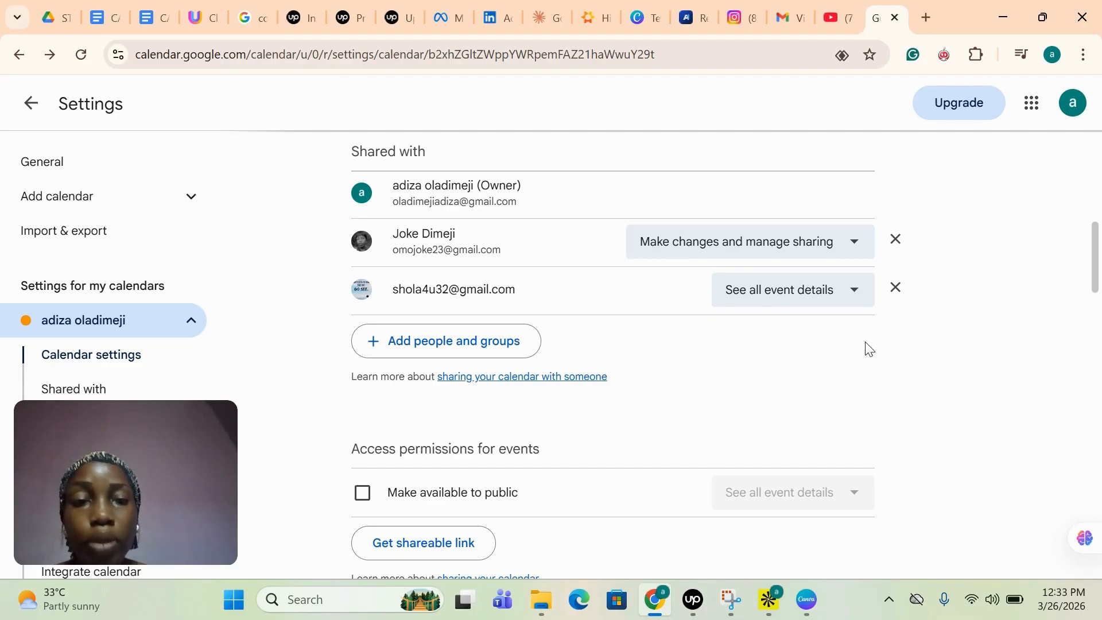
# Remove the newly added contact's access to the calendar and return to the week calendar
pyautogui.click(896, 289)
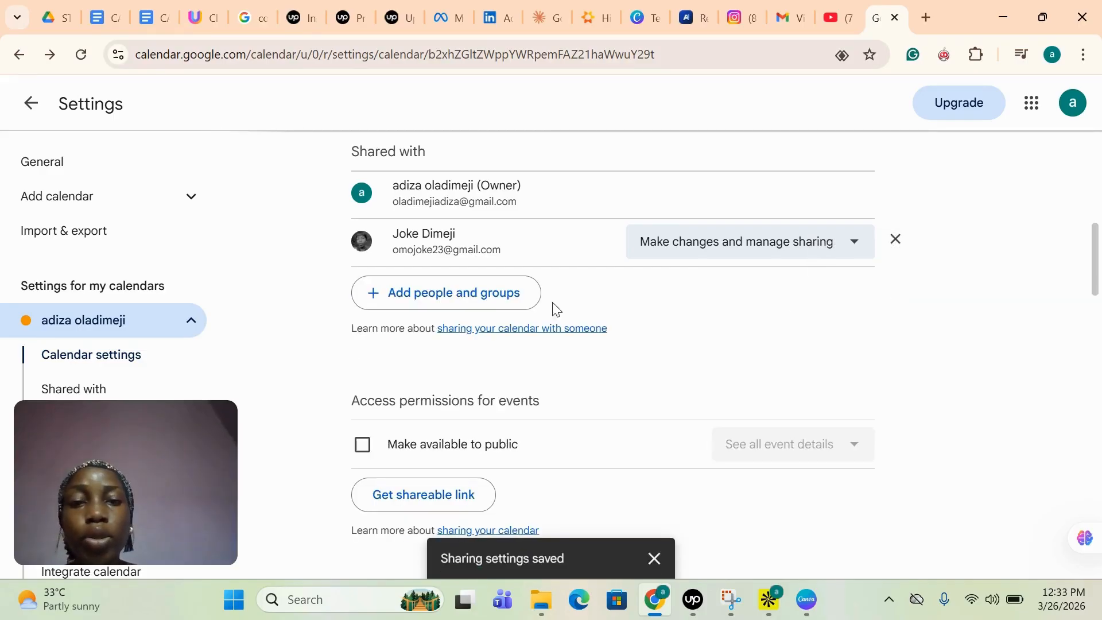
pyautogui.click(33, 104)
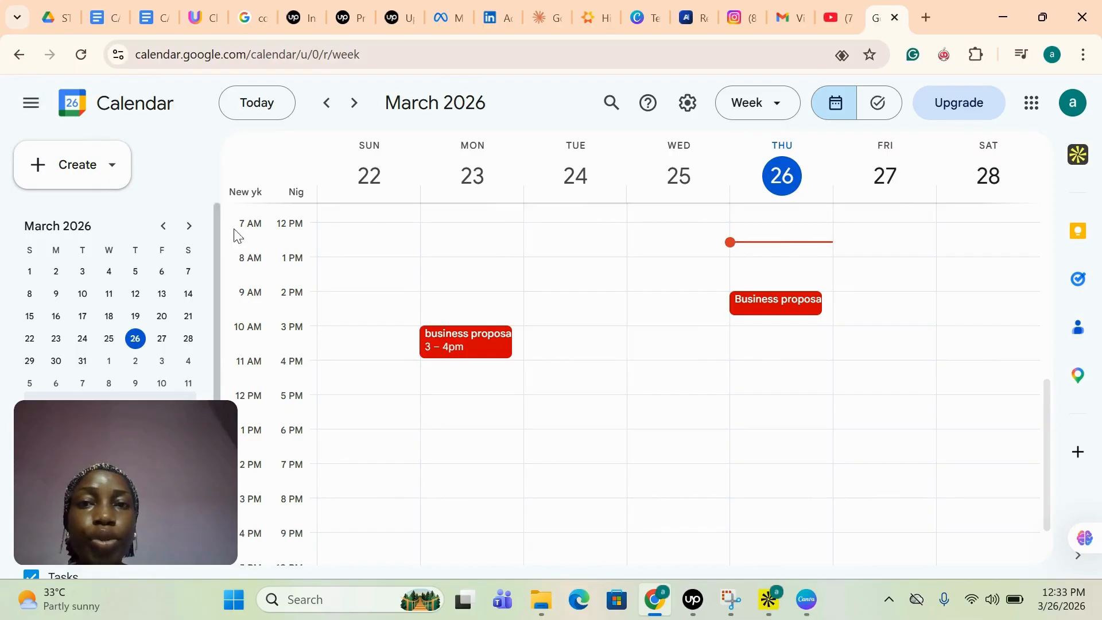
# Open Monday's business proposal event for full editing, review its details and save it without changes
pyautogui.click(476, 353)
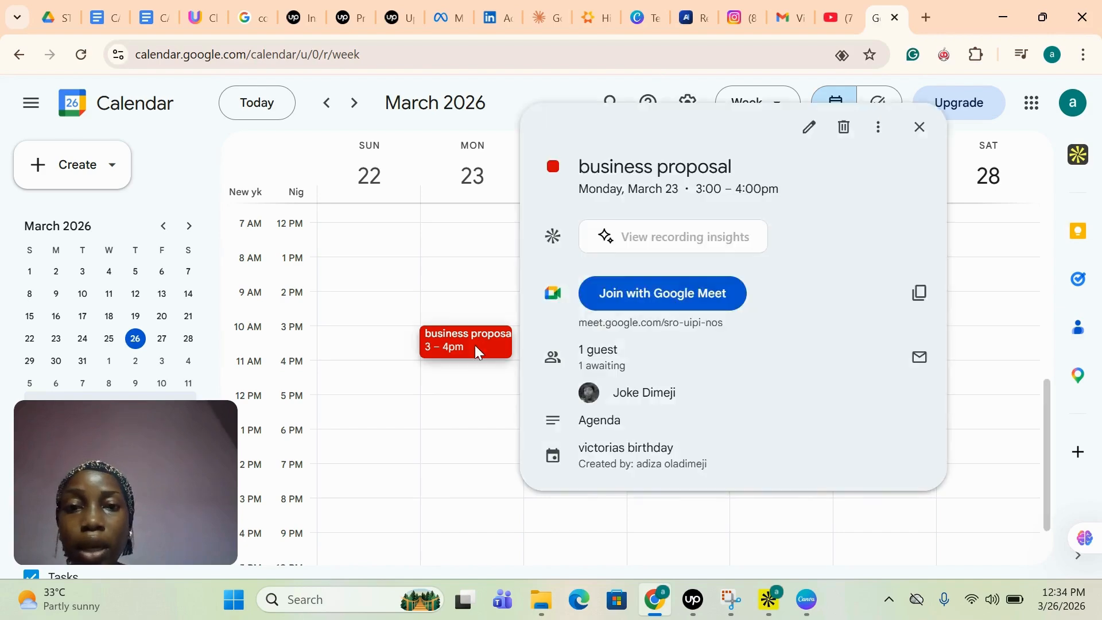
pyautogui.click(810, 146)
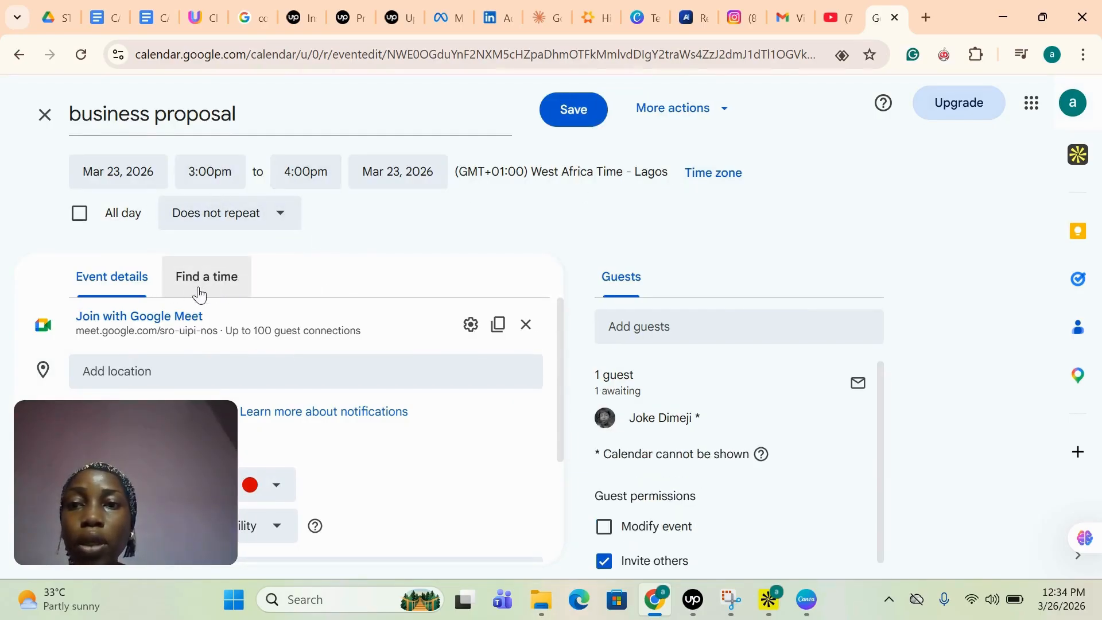
pyautogui.click(574, 111)
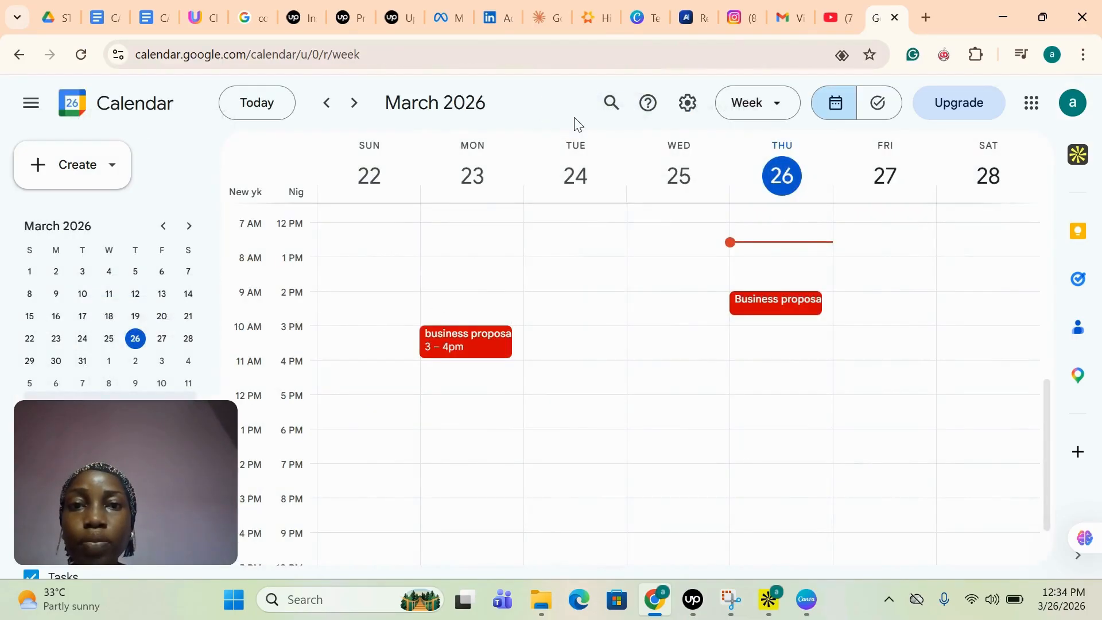